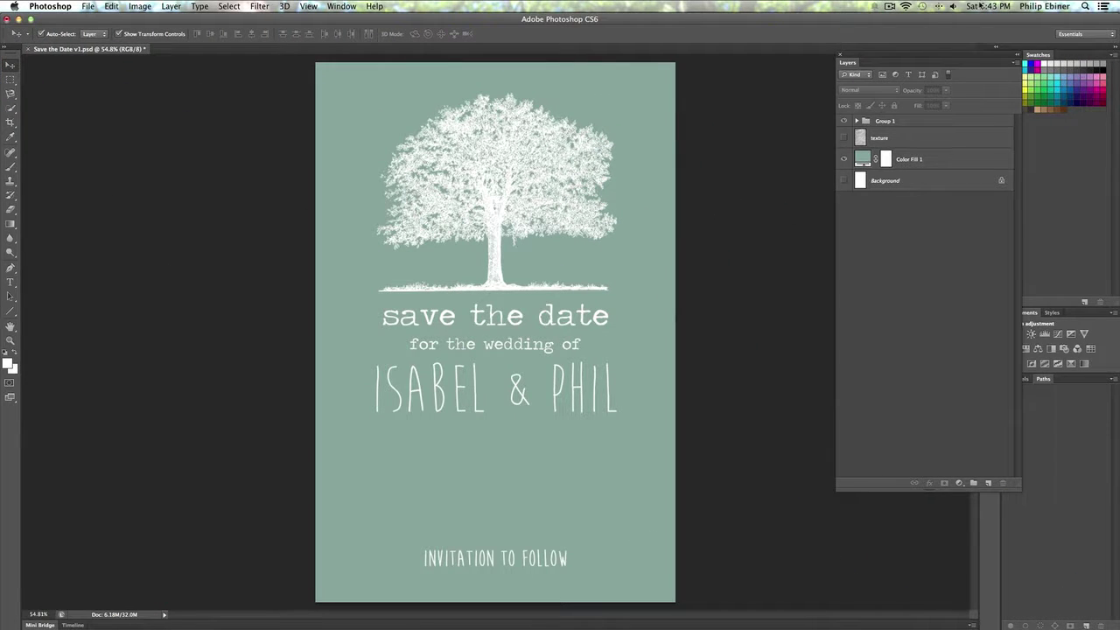
- Make the texture layer visible, toggling it to compare the card background with and without it, and keep the Layers panel clear of the artwork
{"action": "left_click_drag", "start_coordinate": [902, 49], "coordinate": [791, 79]}
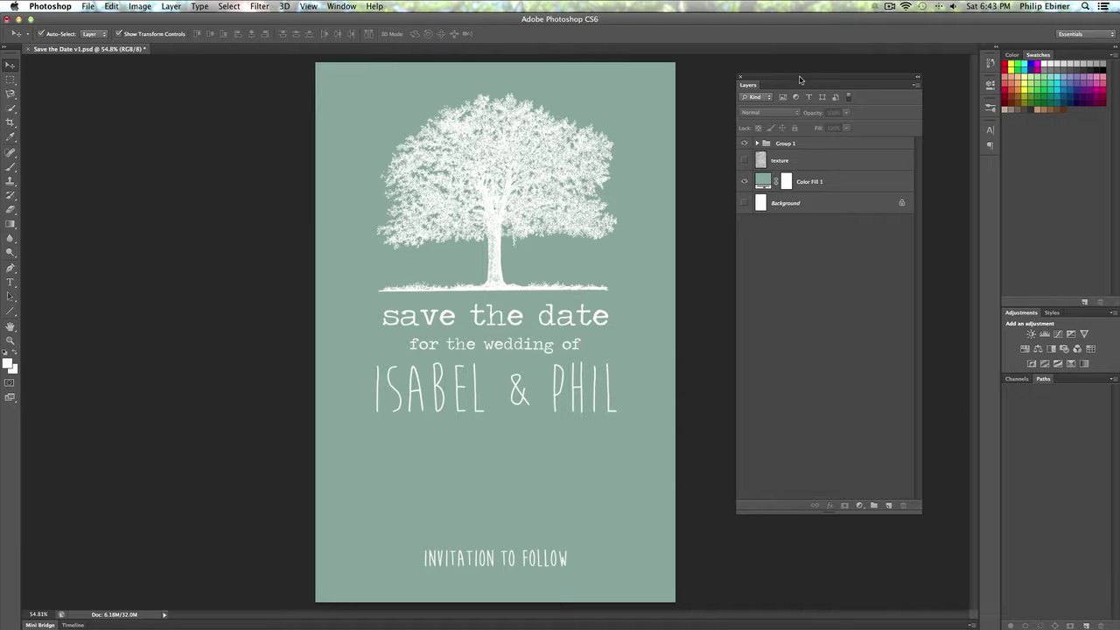
{"action": "left_click_drag", "start_coordinate": [798, 83], "coordinate": [769, 46]}
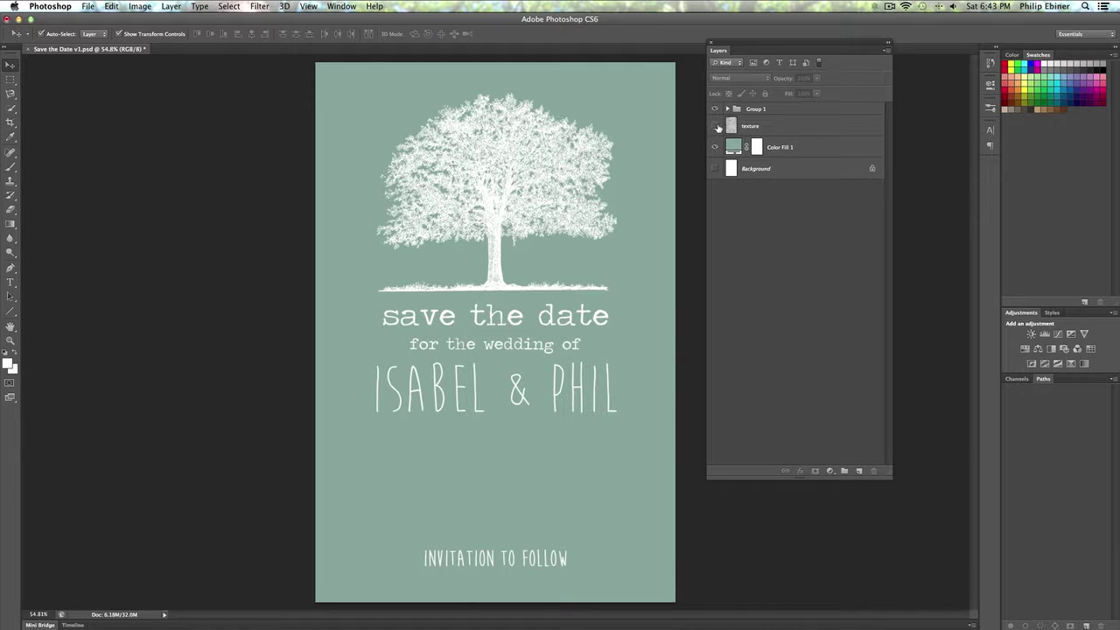
{"action": "left_click", "coordinate": [716, 127]}
{"action": "left_click", "coordinate": [750, 126]}
{"action": "left_click", "coordinate": [715, 127]}
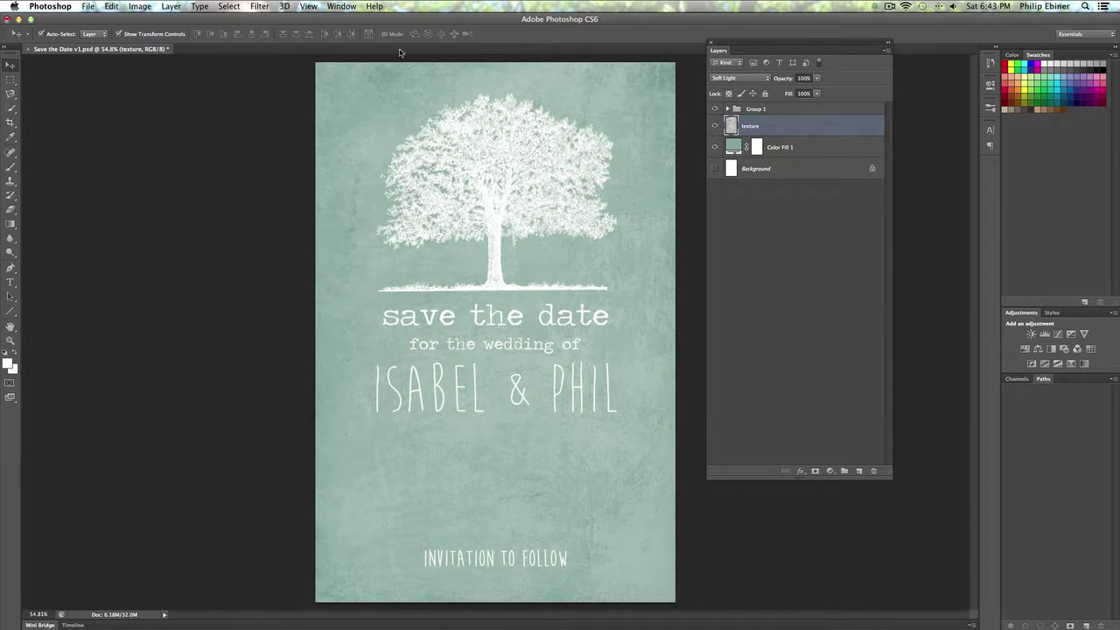
{"action": "left_click", "coordinate": [714, 128]}
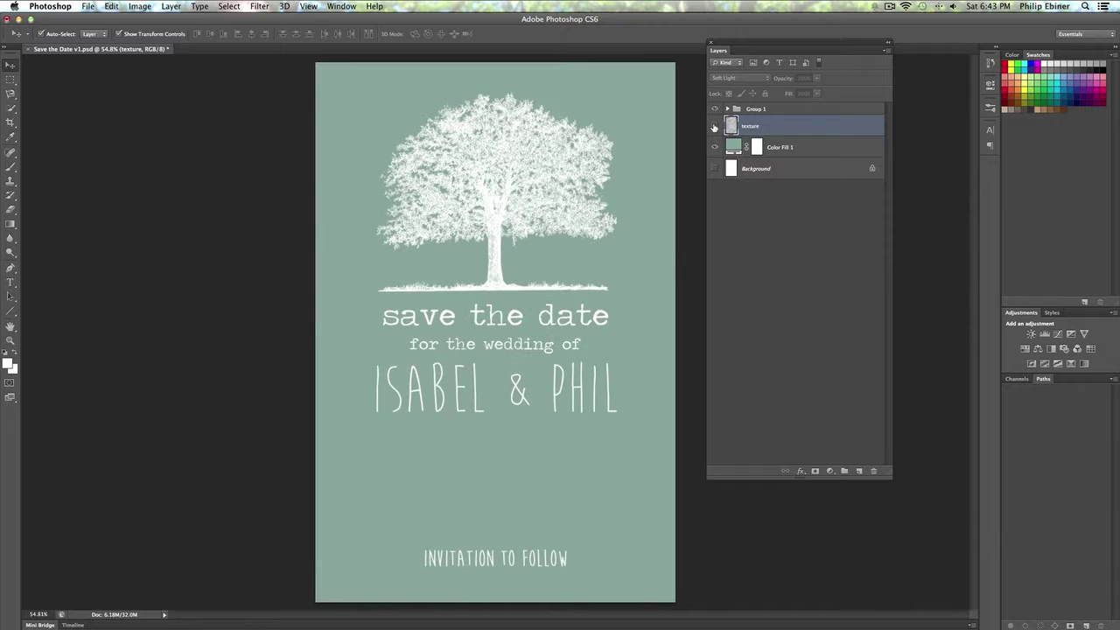
{"action": "left_click", "coordinate": [714, 128]}
{"action": "left_click", "coordinate": [714, 128]}
{"action": "left_click", "coordinate": [714, 128]}
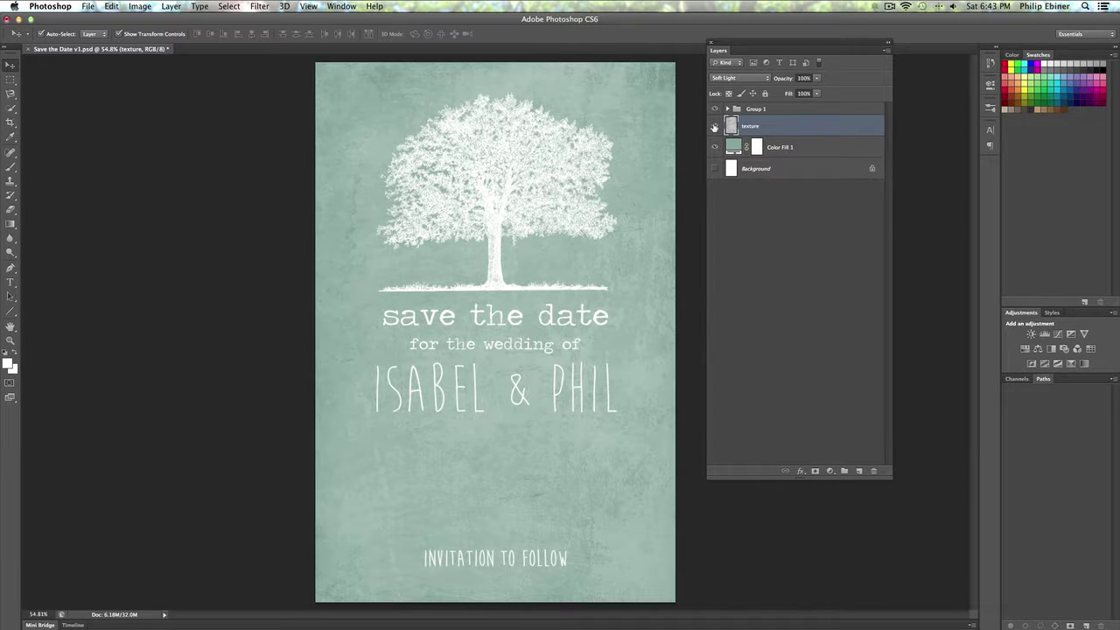
{"action": "left_click_drag", "start_coordinate": [777, 41], "coordinate": [846, 91]}
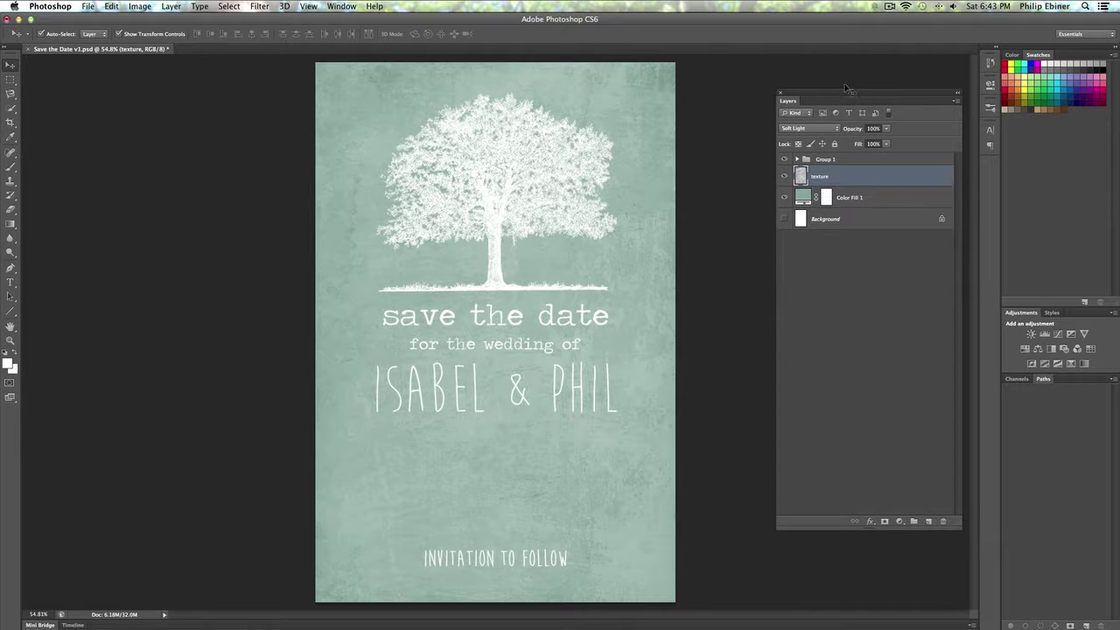
- Switch to Google Chrome and search Google Images for "texture"
{"action": "key", "text": "super+Tab"}
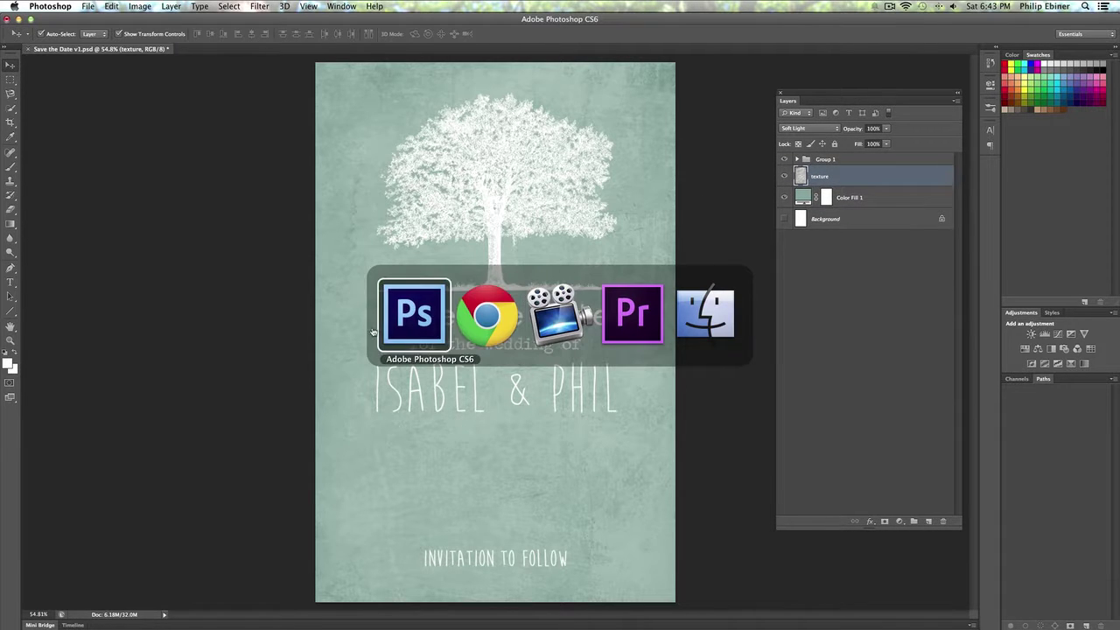
{"action": "left_click", "coordinate": [485, 329]}
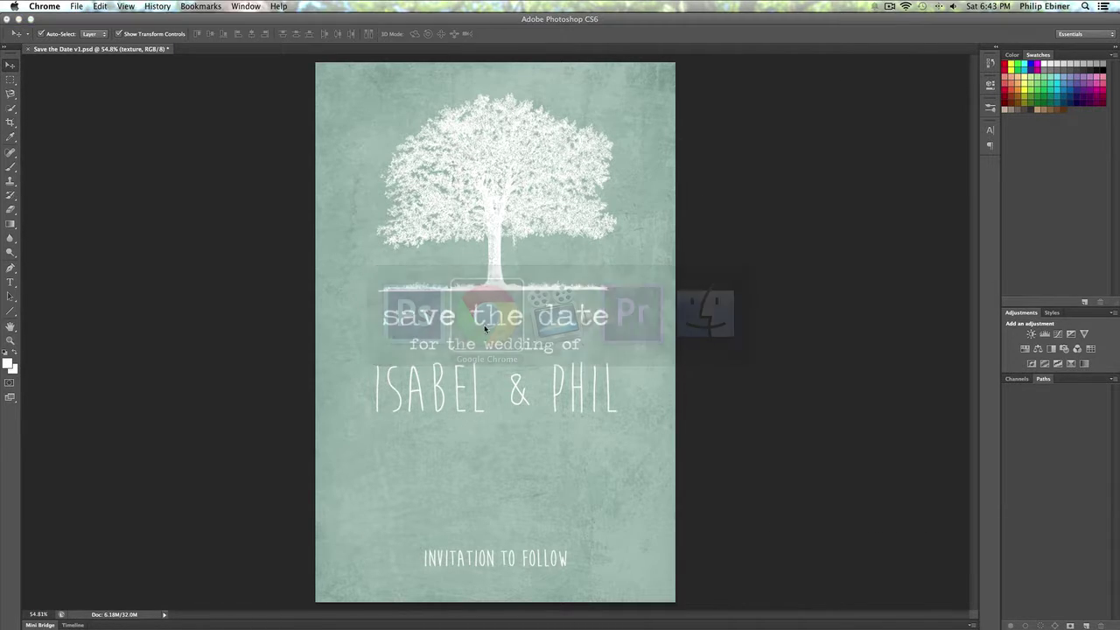
{"action": "mouse_move", "coordinate": [636, 627]}
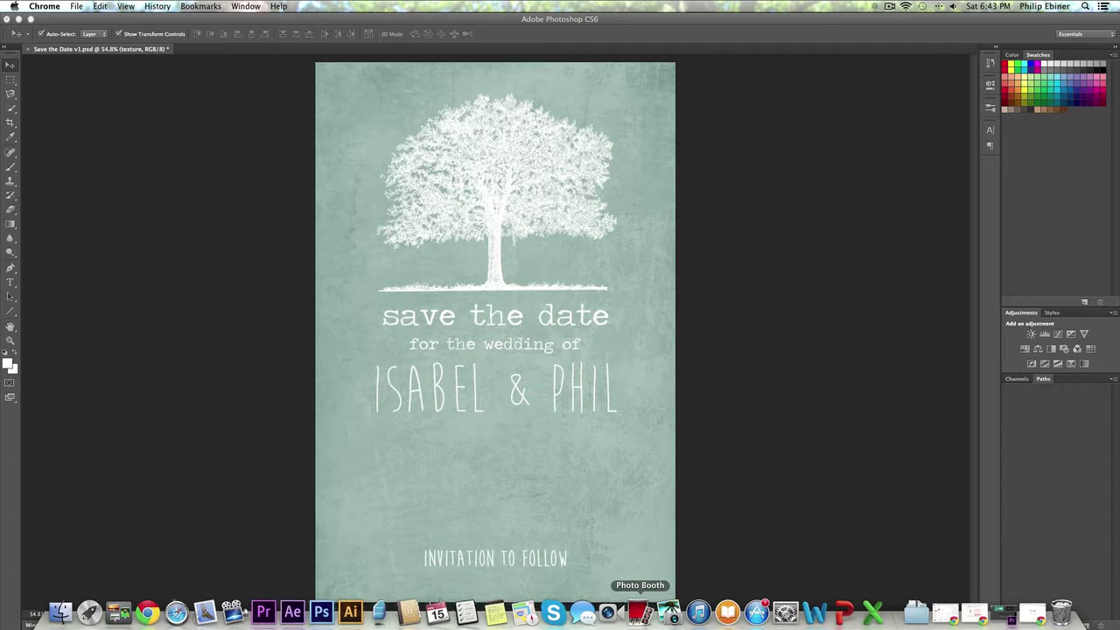
{"action": "left_click", "coordinate": [1031, 611]}
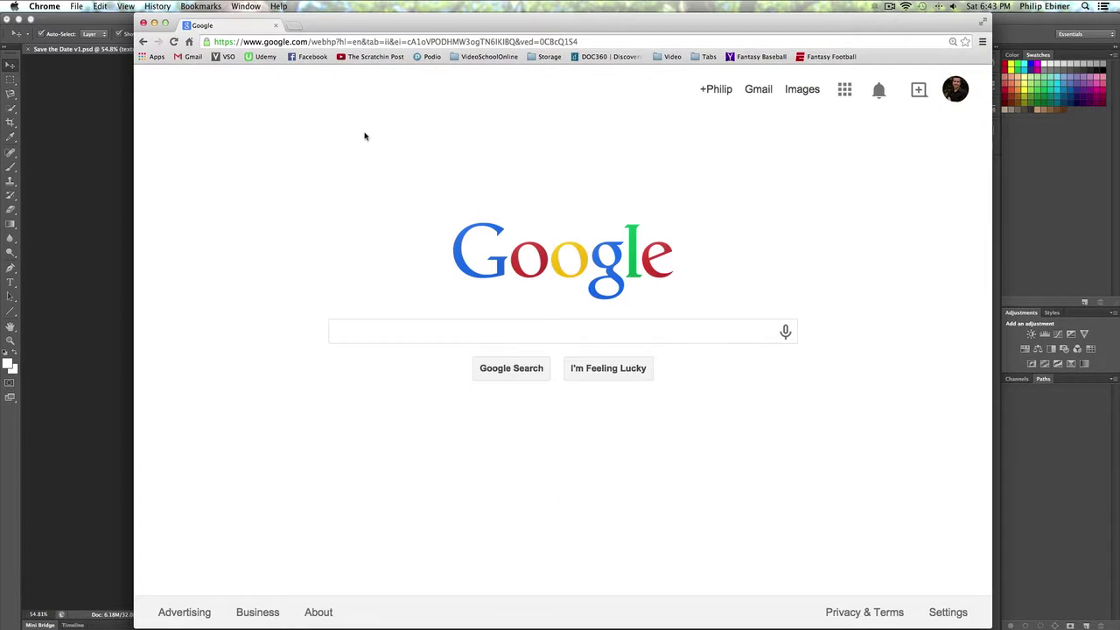
{"action": "left_click", "coordinate": [419, 335]}
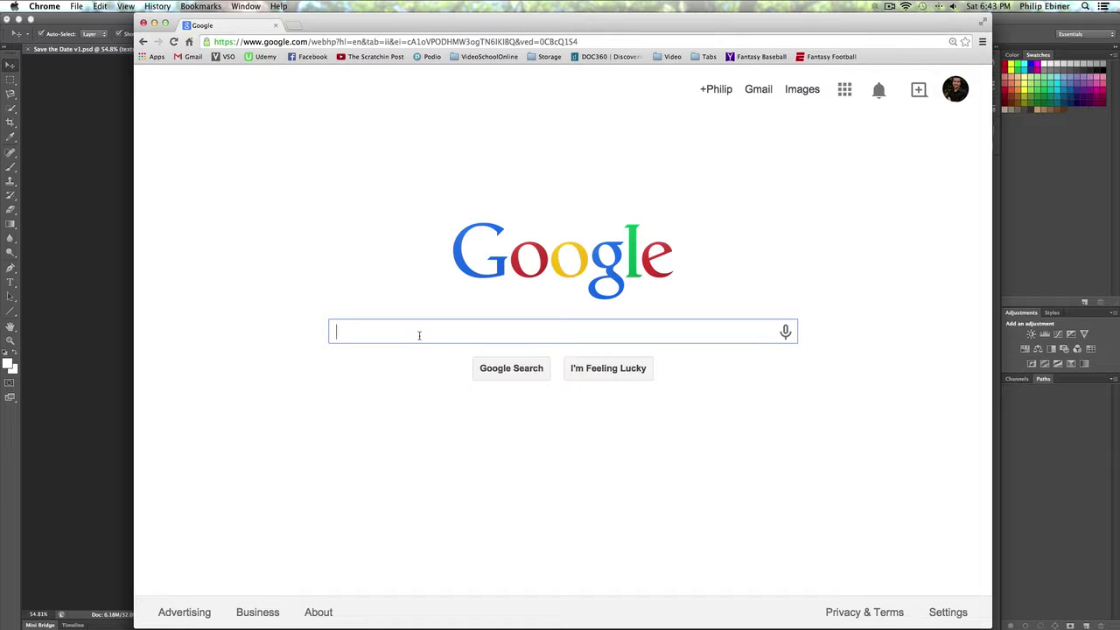
{"action": "type", "text": "texture"}
{"action": "key", "text": "Return"}
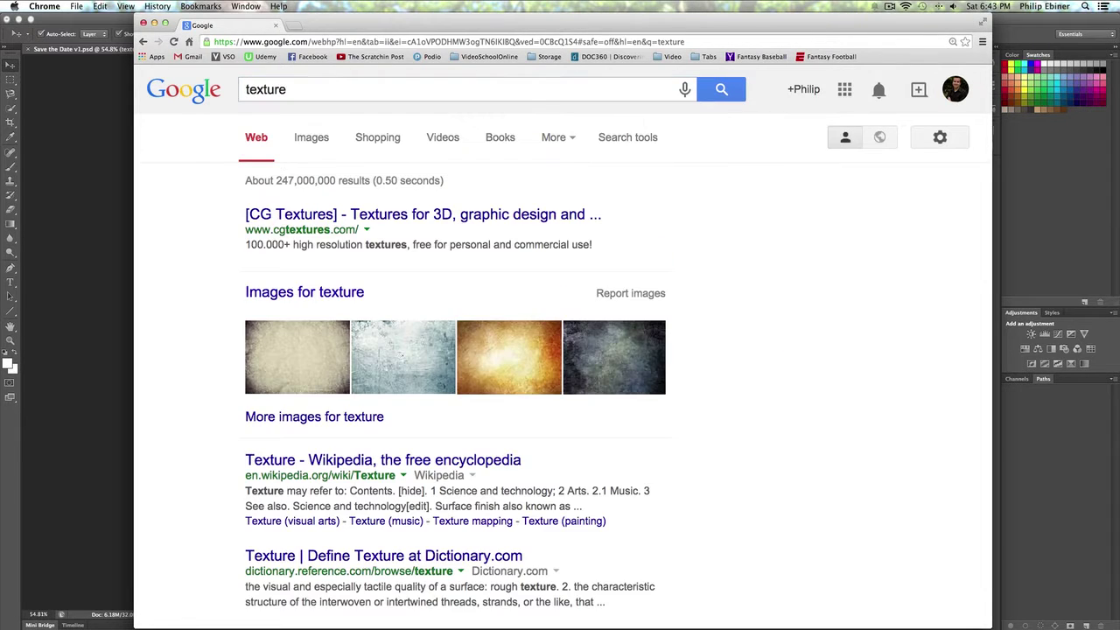
{"action": "left_click", "coordinate": [314, 138]}
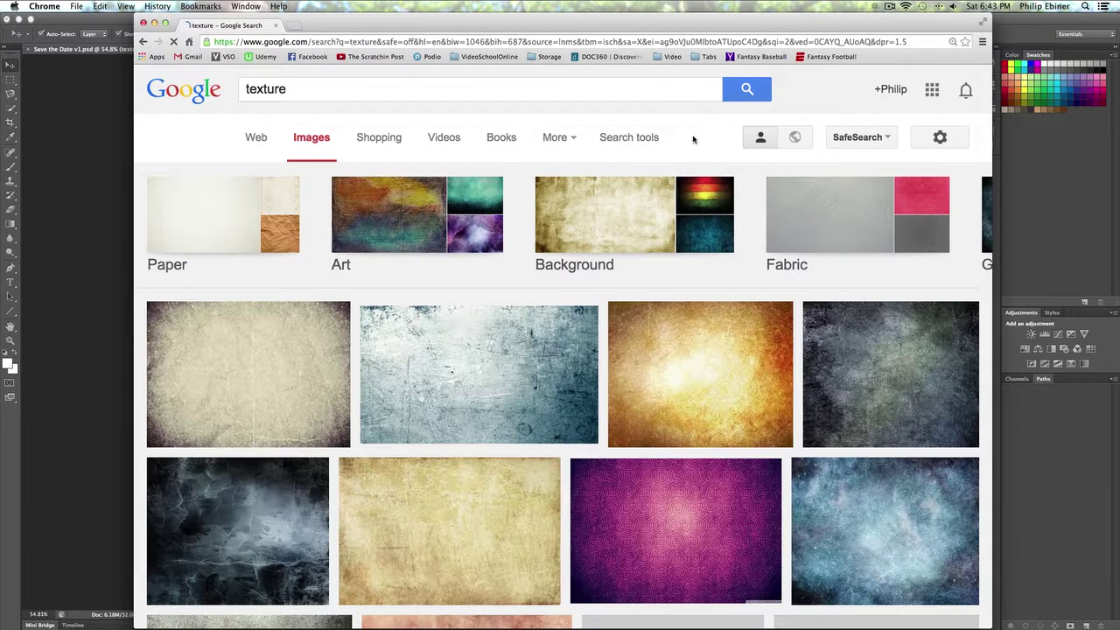
- Filter the texture images by usage rights to those labeled for reuse
{"action": "left_click", "coordinate": [628, 137]}
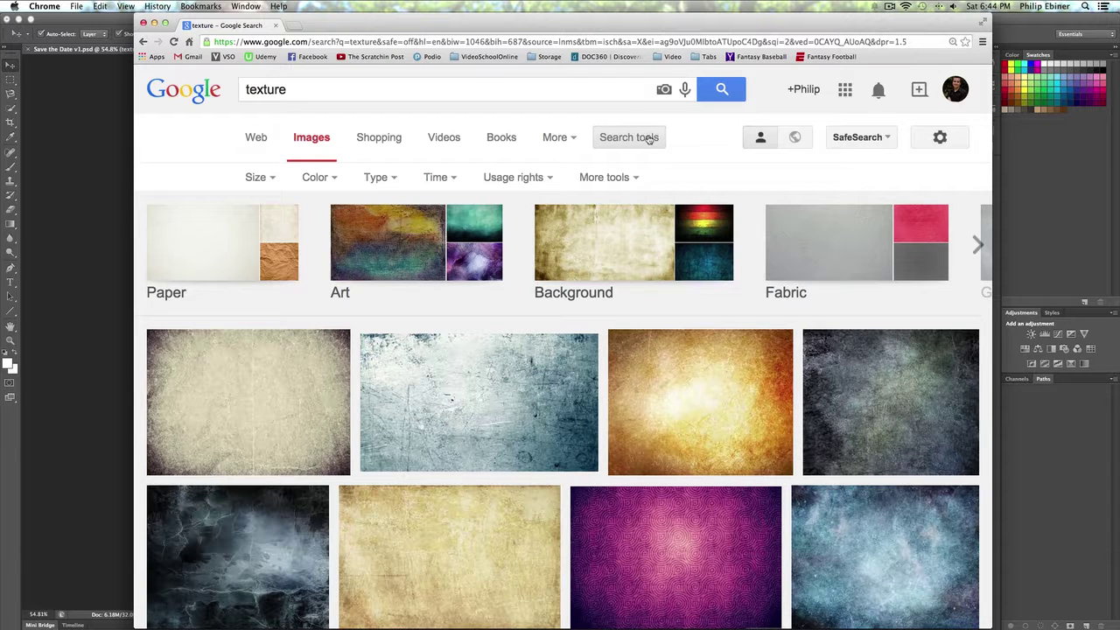
{"action": "left_click", "coordinate": [519, 179]}
{"action": "scroll", "coordinate": [530, 248], "scroll_direction": "down", "scroll_amount": 1}
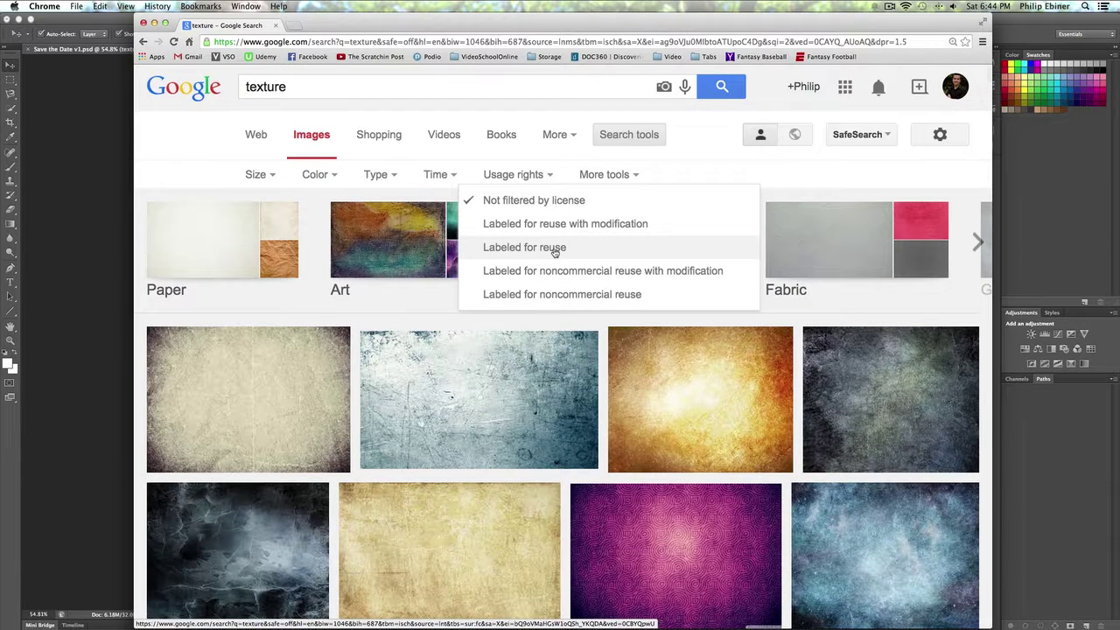
{"action": "left_click", "coordinate": [554, 248]}
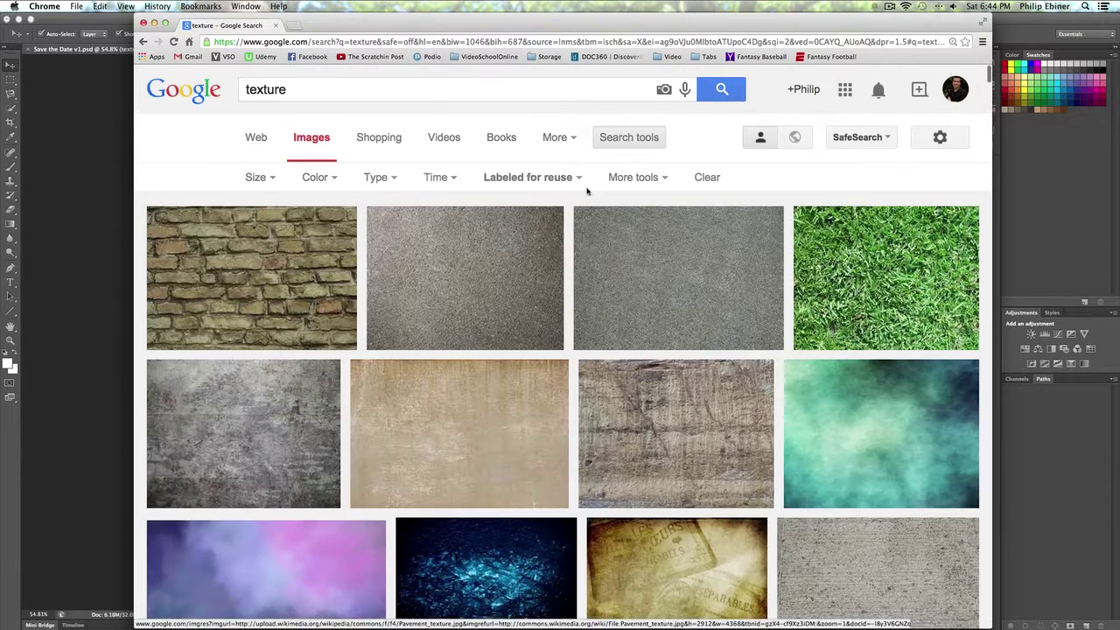
- Browse the reusable textures and limit the results to images larger than 2 MP (1600×1200)
{"action": "scroll", "coordinate": [876, 420], "scroll_direction": "down", "scroll_amount": 3}
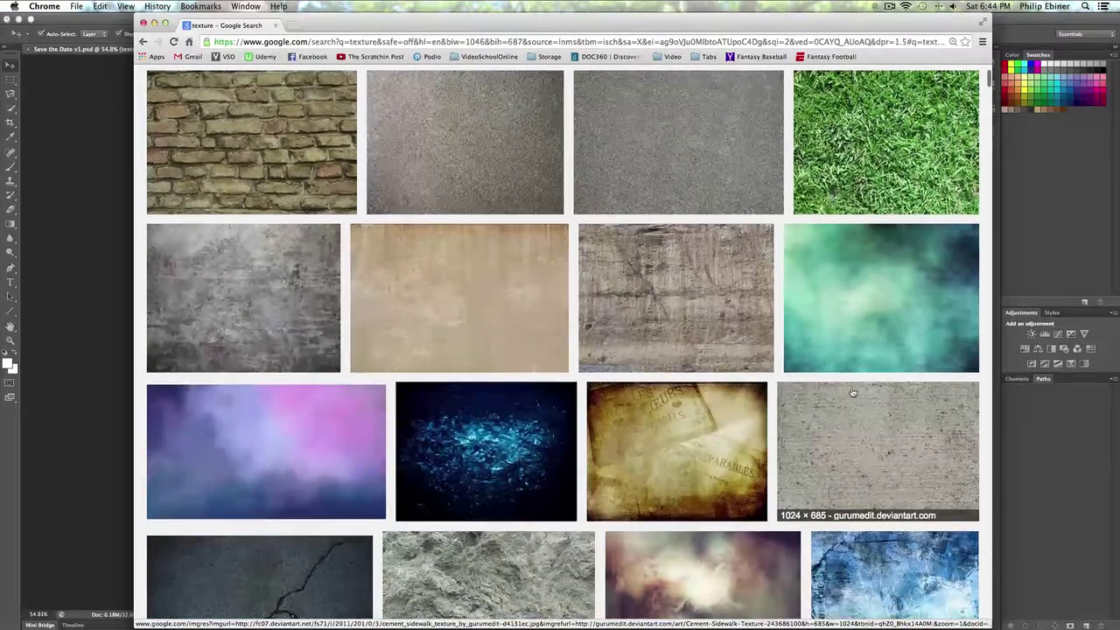
{"action": "scroll", "coordinate": [854, 394], "scroll_direction": "down", "scroll_amount": 1}
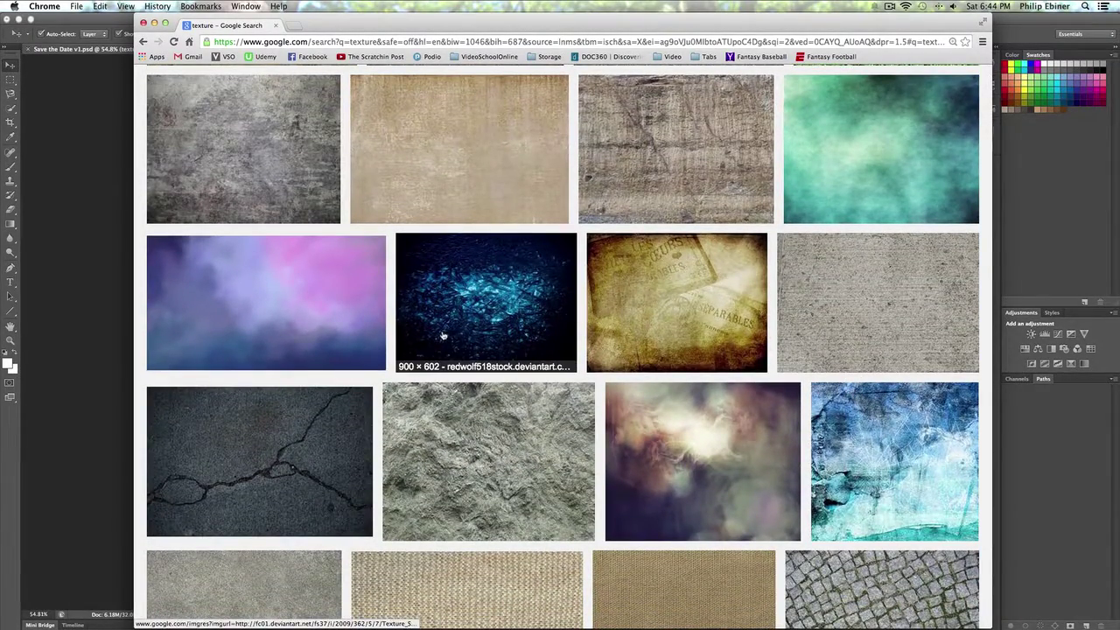
{"action": "scroll", "coordinate": [443, 336], "scroll_direction": "down", "scroll_amount": 2}
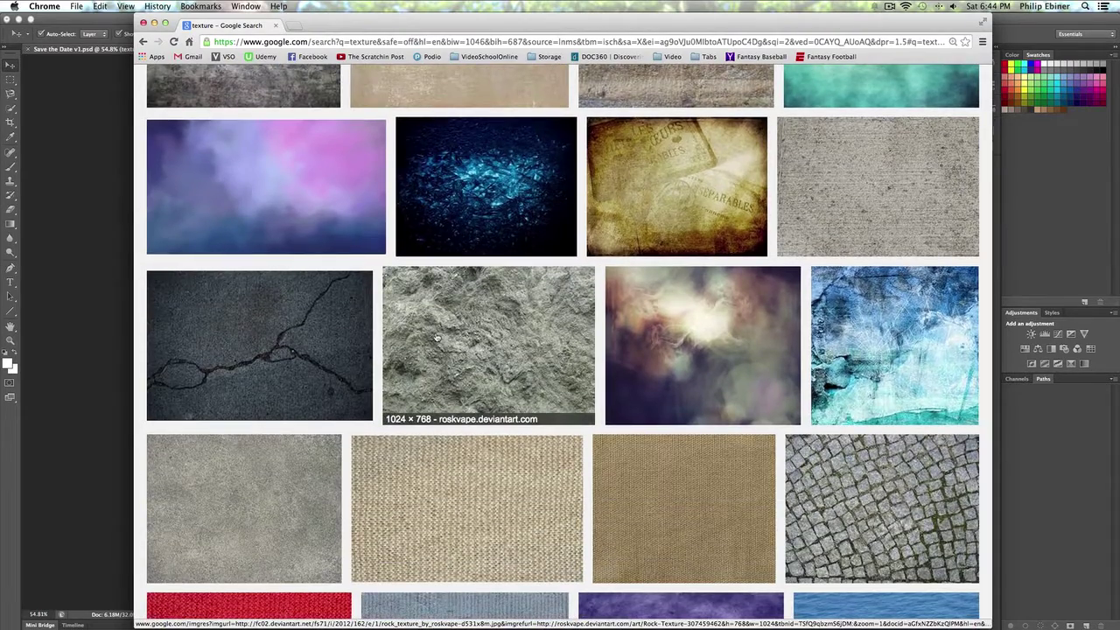
{"action": "scroll", "coordinate": [437, 337], "scroll_direction": "down", "scroll_amount": 10}
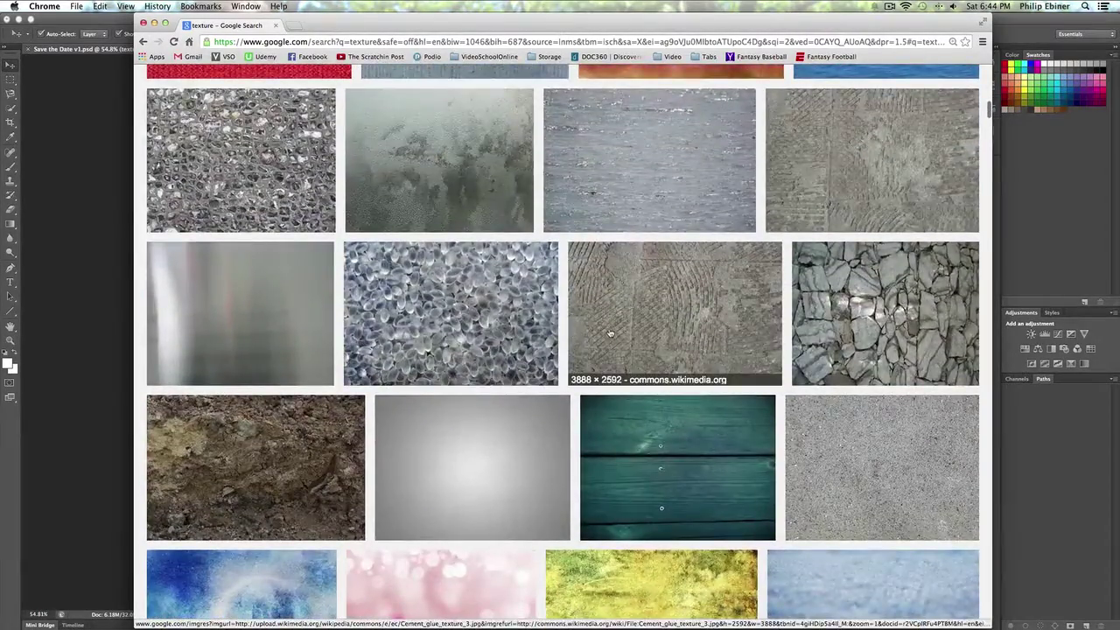
{"action": "scroll", "coordinate": [609, 333], "scroll_direction": "down", "scroll_amount": 5}
{"action": "scroll", "coordinate": [613, 331], "scroll_direction": "down", "scroll_amount": 1}
{"action": "scroll", "coordinate": [629, 333], "scroll_direction": "up", "scroll_amount": 20}
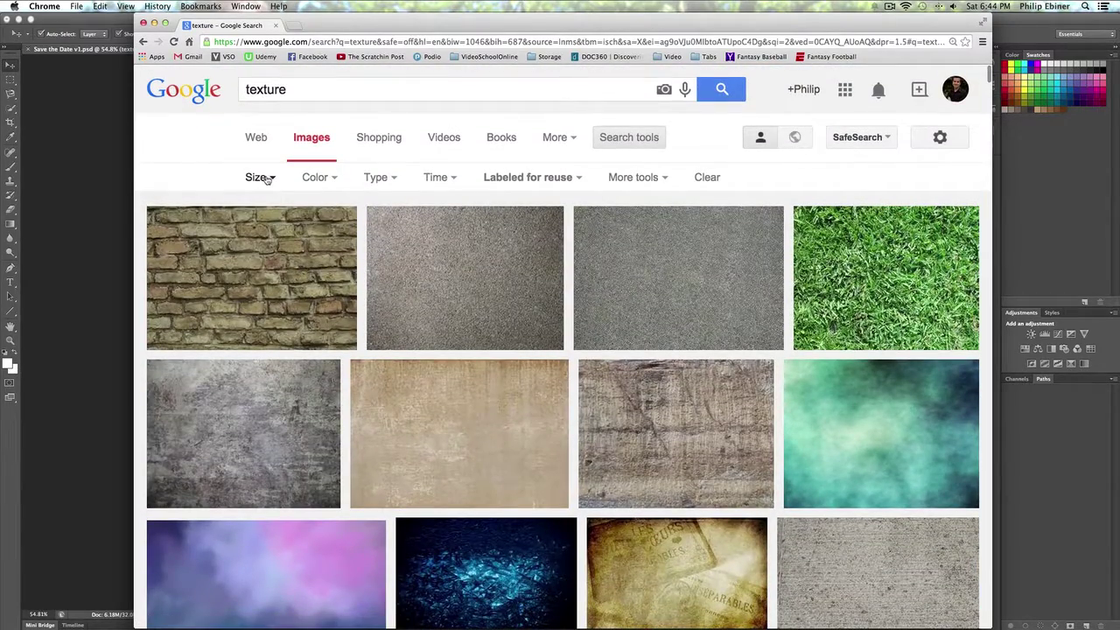
{"action": "left_click", "coordinate": [262, 177]}
{"action": "mouse_move", "coordinate": [277, 296]}
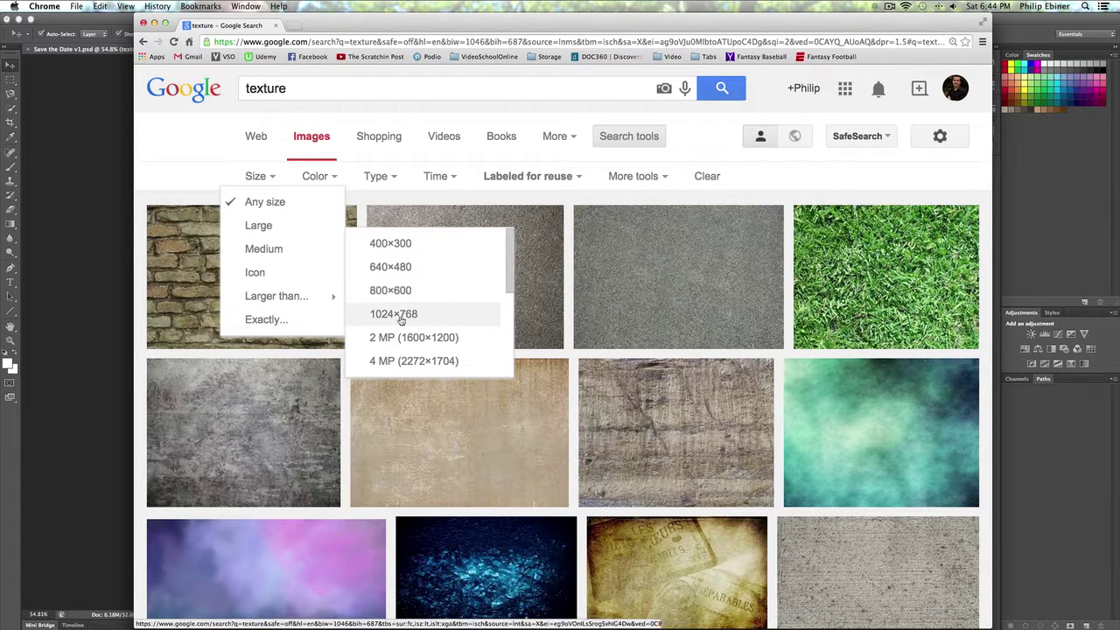
{"action": "scroll", "coordinate": [412, 321], "scroll_direction": "down", "scroll_amount": 1}
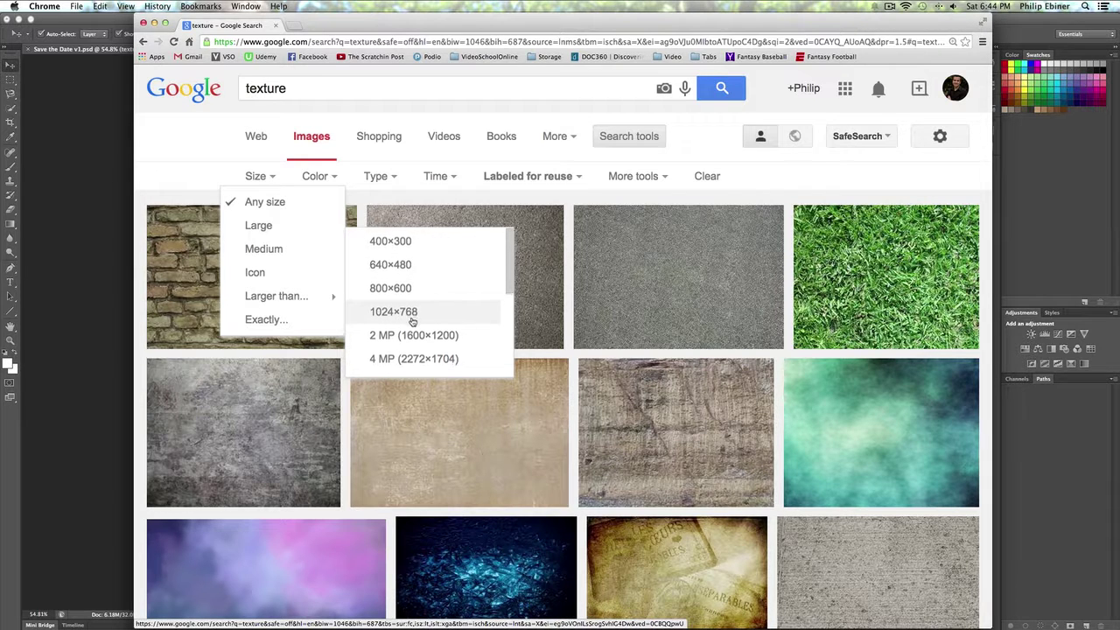
{"action": "scroll", "coordinate": [410, 320], "scroll_direction": "down", "scroll_amount": 1}
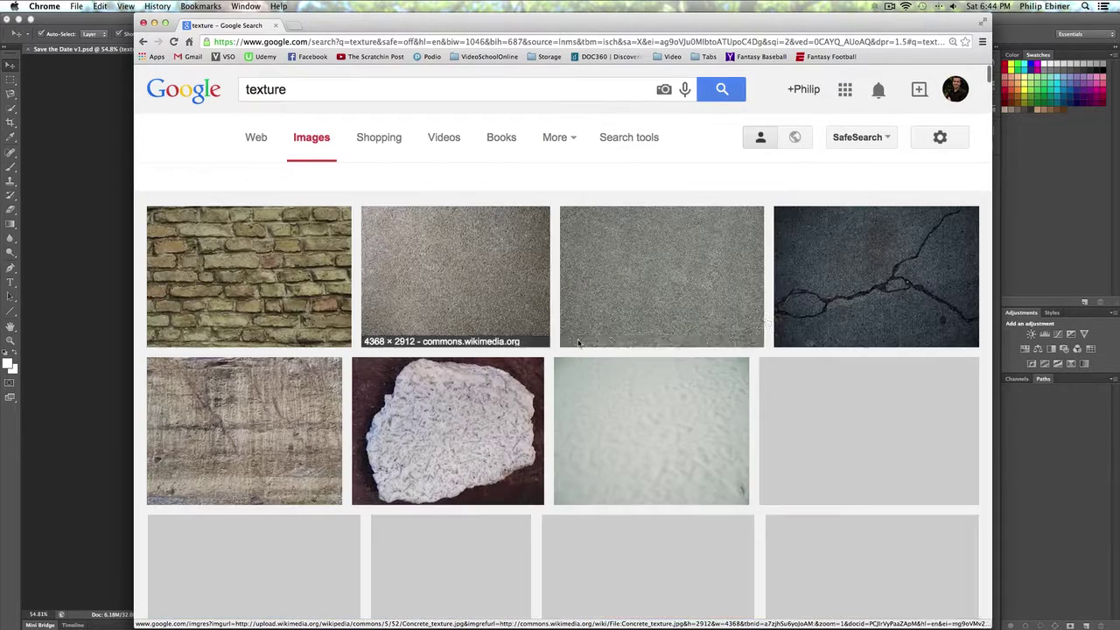
- Find the light pine wood texture among the filtered results and open its full-size image
{"action": "scroll", "coordinate": [783, 308], "scroll_direction": "down", "scroll_amount": 3}
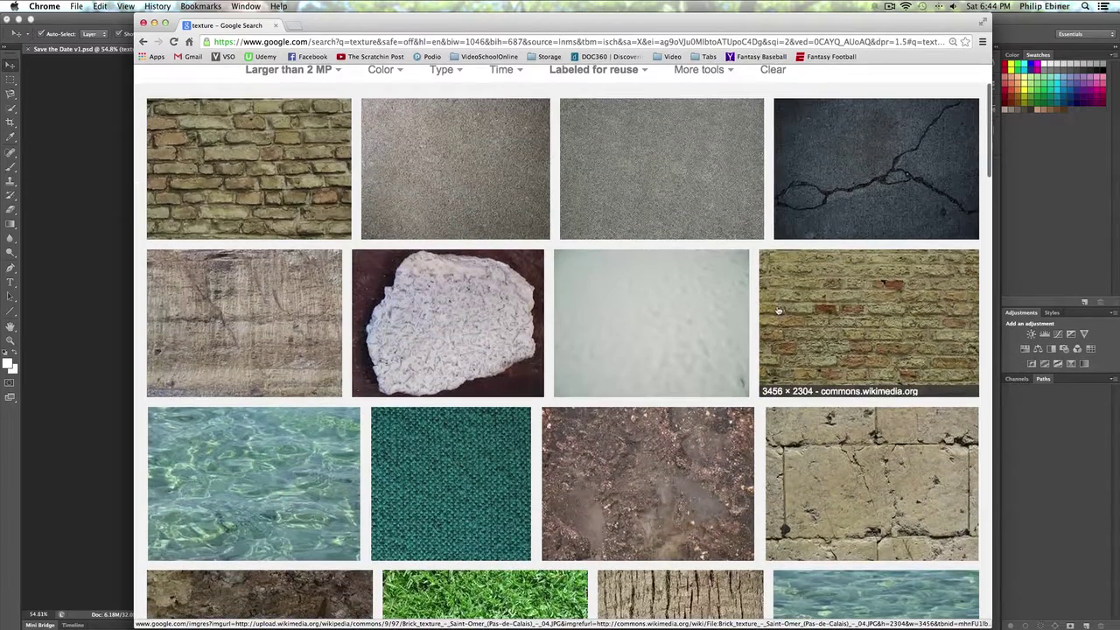
{"action": "scroll", "coordinate": [770, 311], "scroll_direction": "down", "scroll_amount": 10}
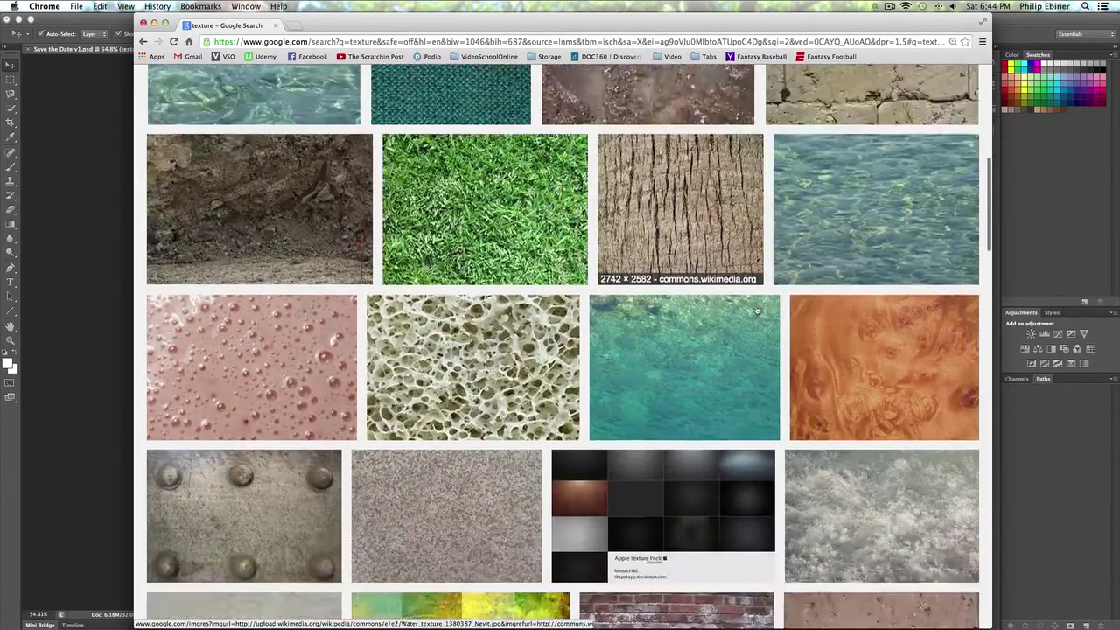
{"action": "scroll", "coordinate": [740, 312], "scroll_direction": "up", "scroll_amount": 2}
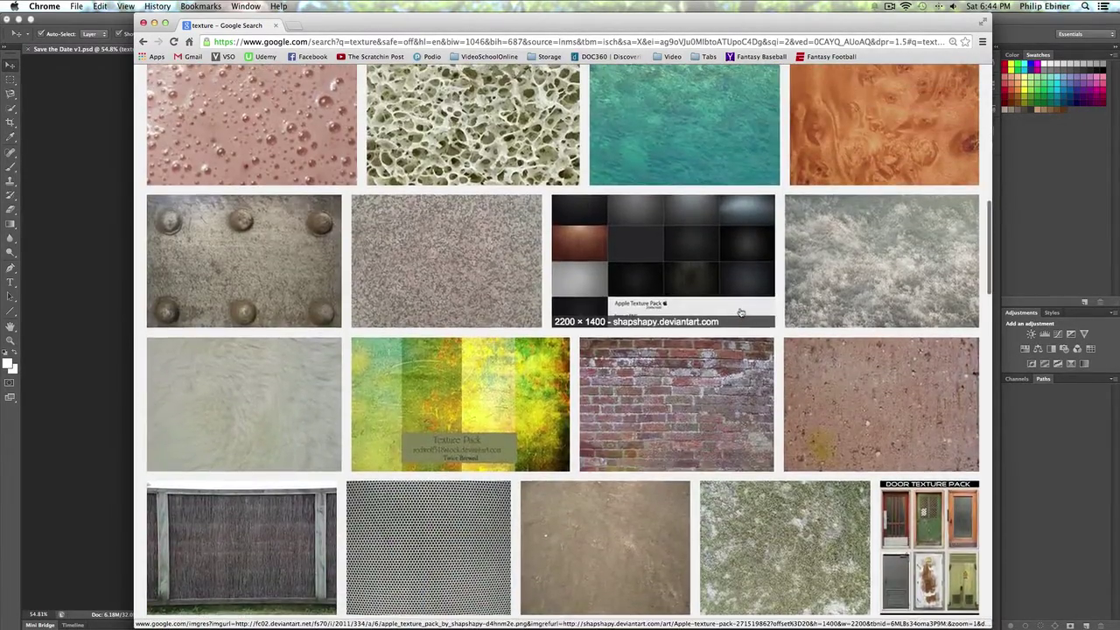
{"action": "scroll", "coordinate": [738, 312], "scroll_direction": "down", "scroll_amount": 5}
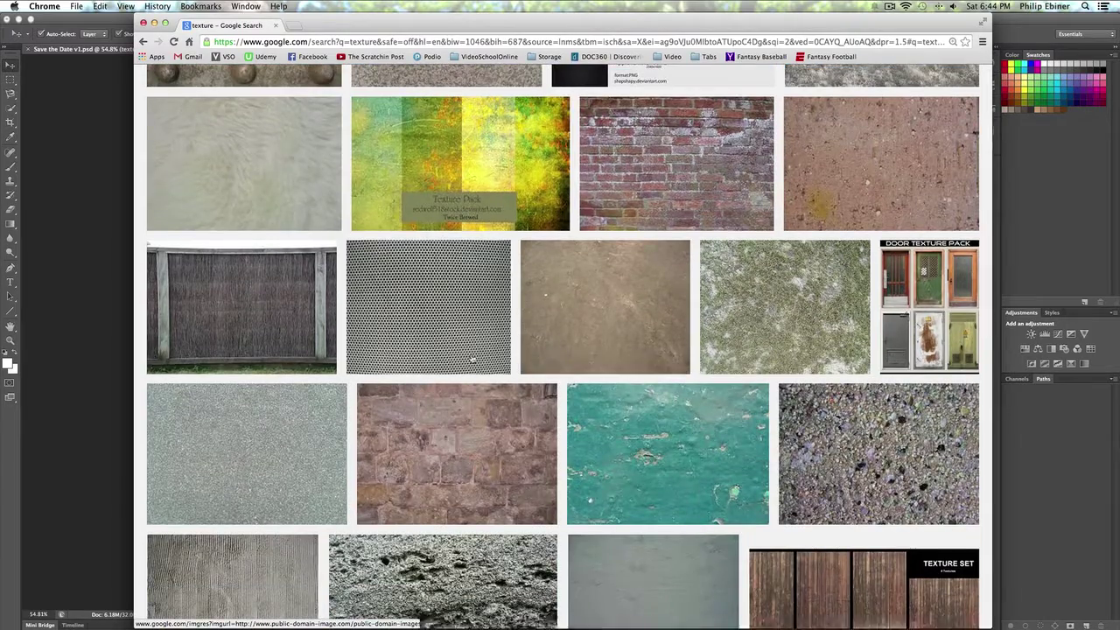
{"action": "scroll", "coordinate": [452, 374], "scroll_direction": "down", "scroll_amount": 2}
{"action": "scroll", "coordinate": [452, 375], "scroll_direction": "down", "scroll_amount": 2}
{"action": "scroll", "coordinate": [648, 438], "scroll_direction": "down", "scroll_amount": 5}
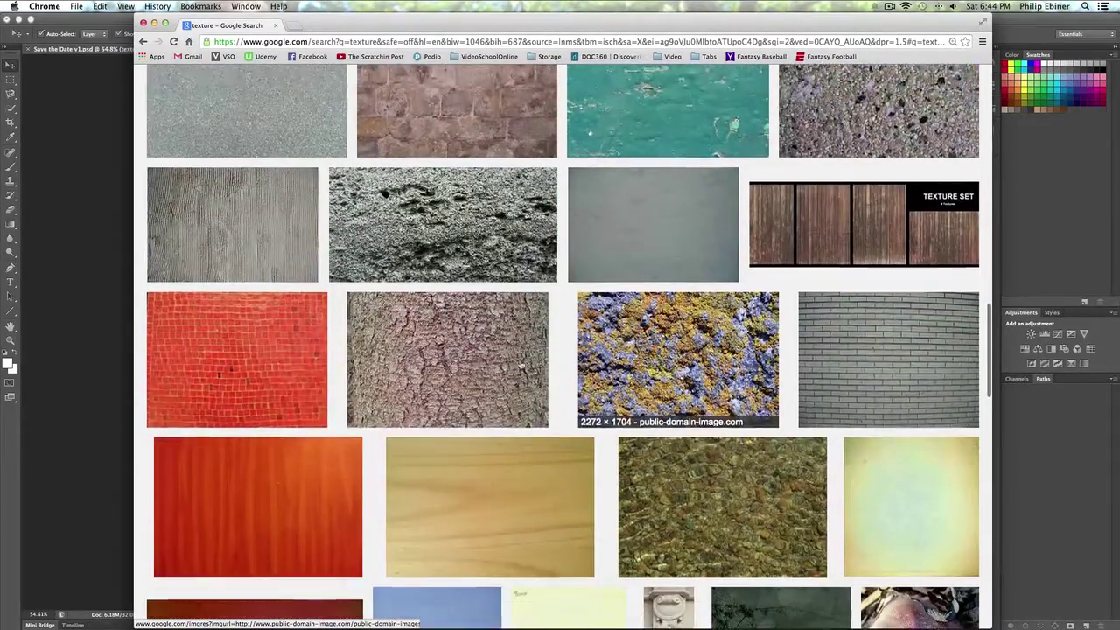
{"action": "left_click", "coordinate": [516, 490]}
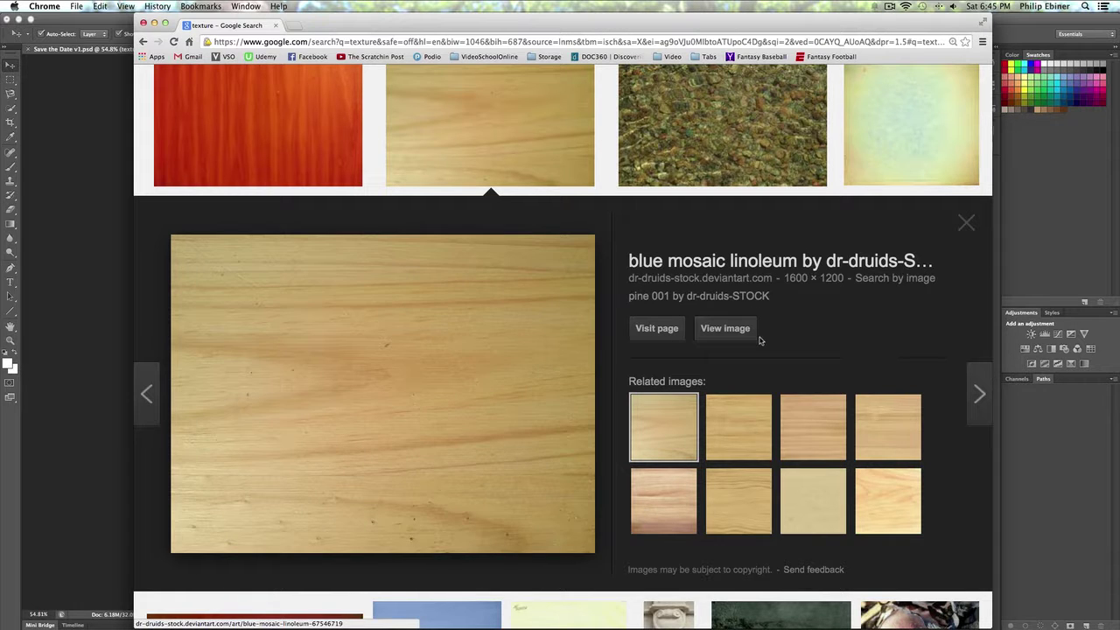
{"action": "left_click", "coordinate": [719, 336]}
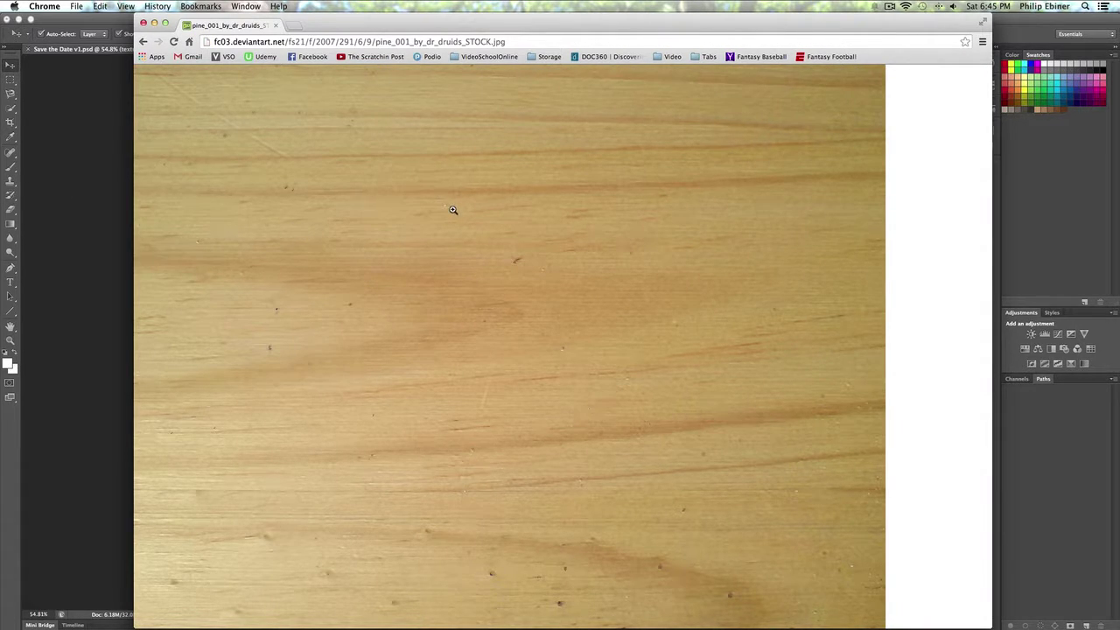
- Bring the pine image into the Save the Date document in Photoshop, rotate it 90° and scale it to 116.81% to cover the card
{"action": "left_click_drag", "start_coordinate": [452, 210], "coordinate": [67, 224]}
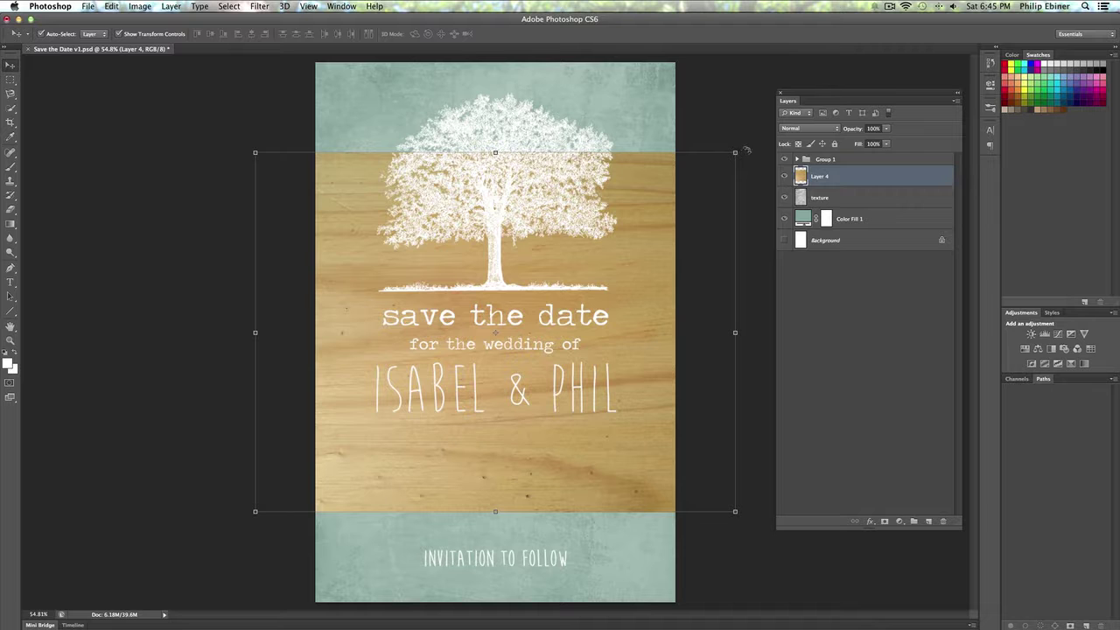
{"action": "left_click_drag", "start_coordinate": [746, 146], "coordinate": [696, 590]}
{"action": "left_click_drag", "start_coordinate": [677, 92], "coordinate": [709, 59]}
{"action": "scroll", "coordinate": [718, 58], "scroll_direction": "down", "scroll_amount": 5}
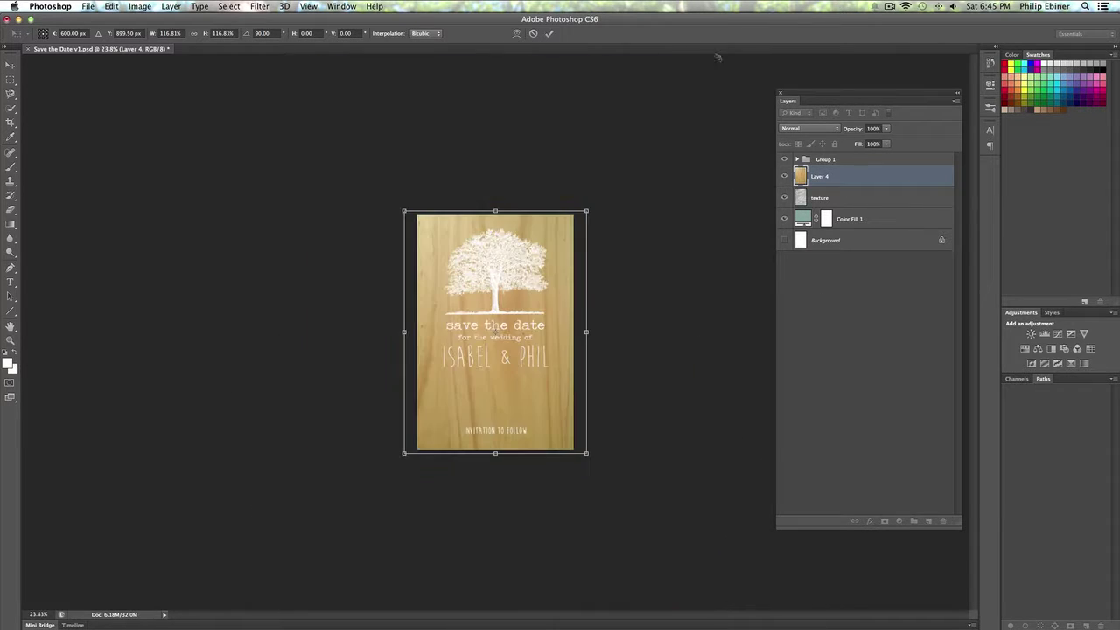
{"action": "key", "text": "Return"}
{"action": "key", "text": "z"}
{"action": "left_click", "coordinate": [549, 335]}
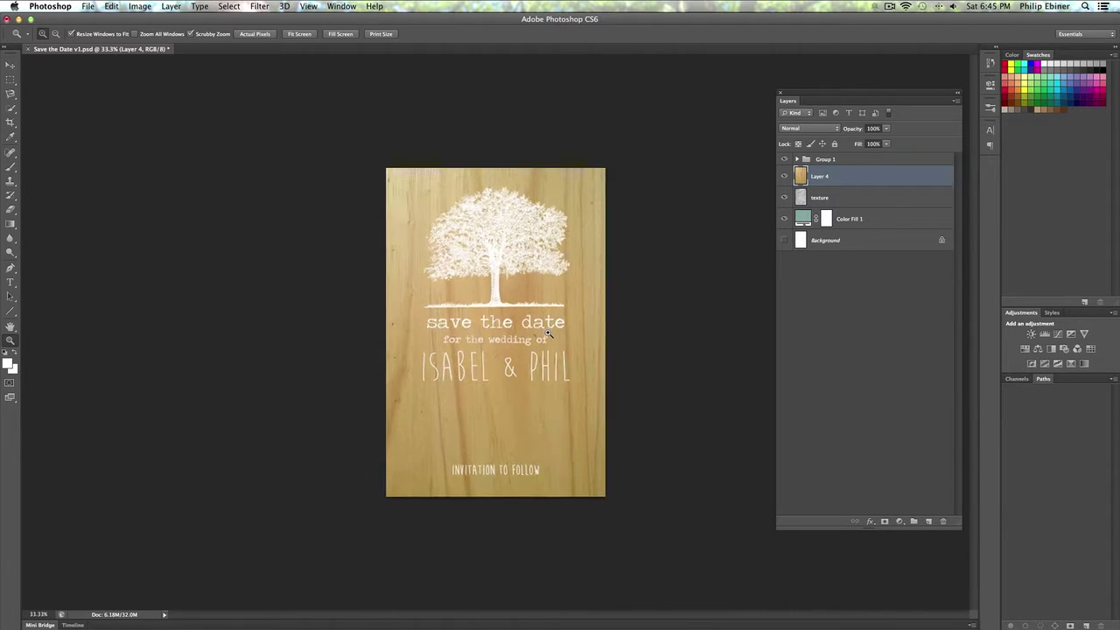
{"action": "left_click", "coordinate": [548, 335]}
{"action": "left_click", "coordinate": [548, 335], "text": "alt"}
{"action": "key", "text": "v"}
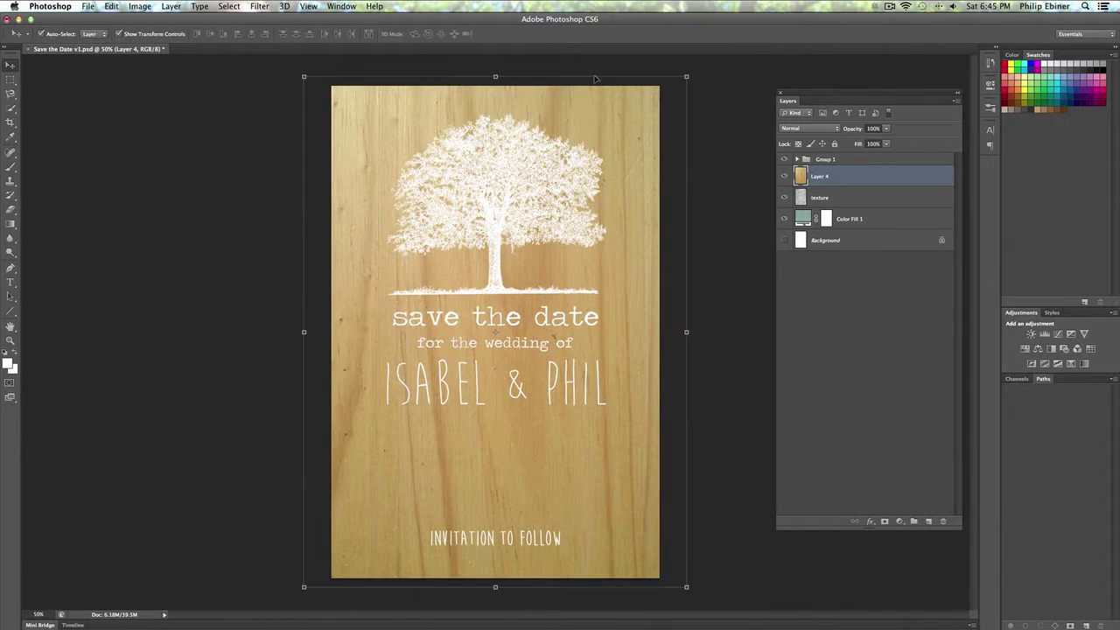
- Hide the old texture layer and set the blend mode of the wood layer, Layer 4, to Soft Light
{"action": "left_click", "coordinate": [711, 327]}
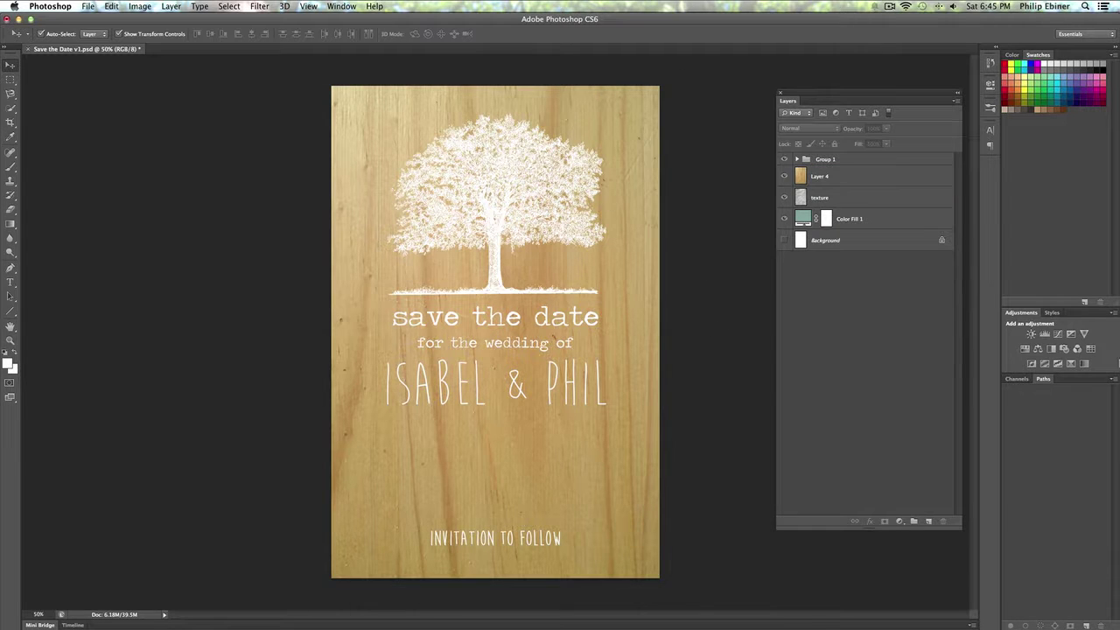
{"action": "left_click_drag", "start_coordinate": [831, 96], "coordinate": [793, 81]}
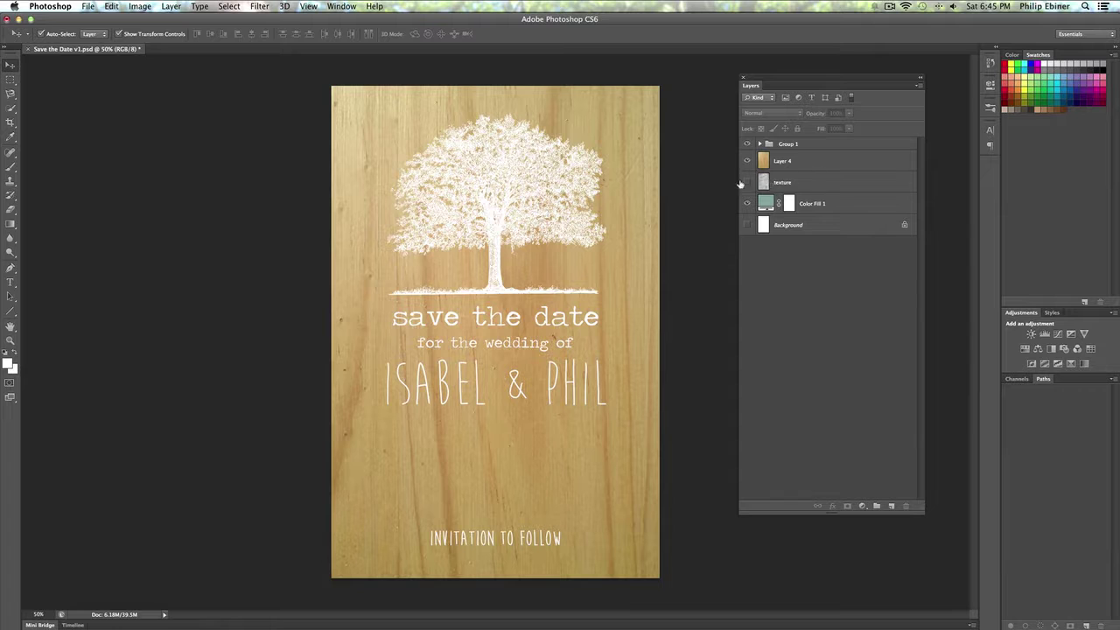
{"action": "left_click", "coordinate": [786, 160]}
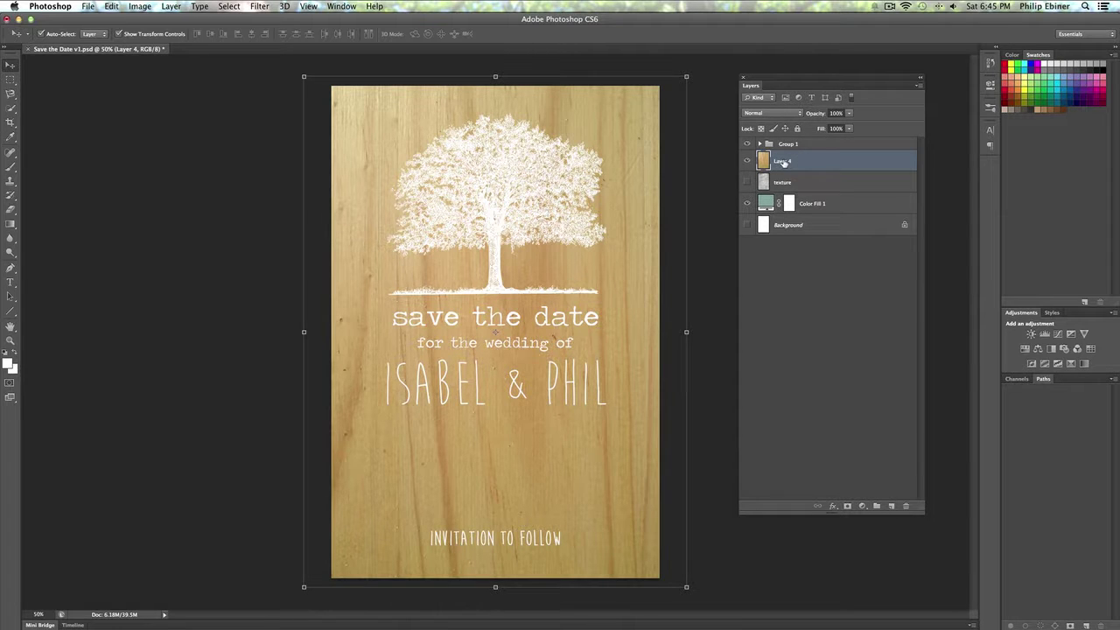
{"action": "left_click", "coordinate": [767, 112]}
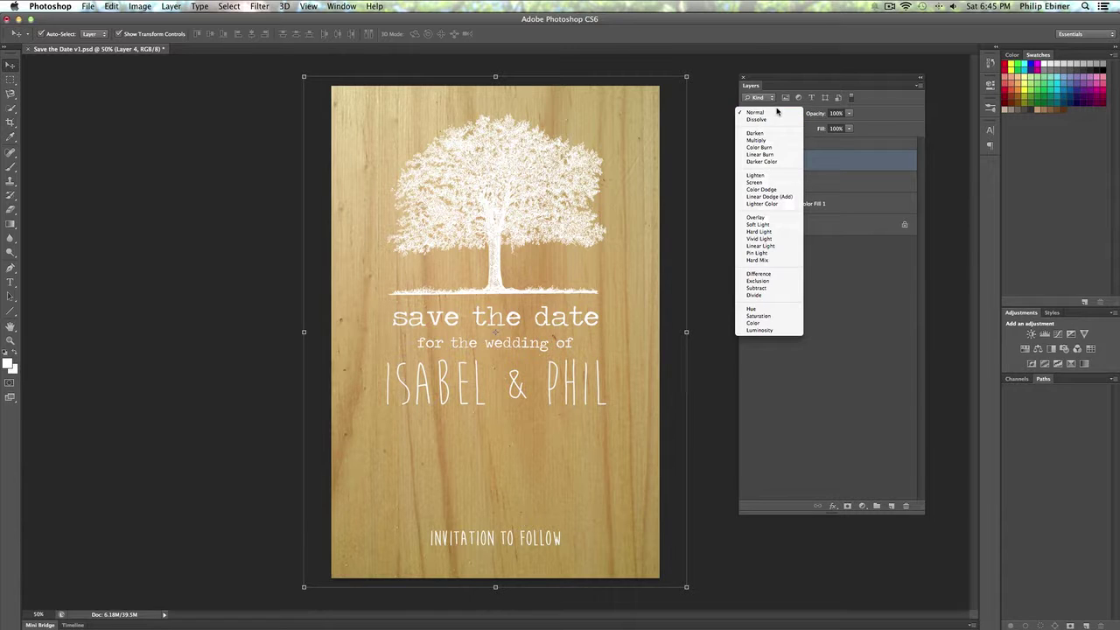
{"action": "left_click", "coordinate": [766, 224]}
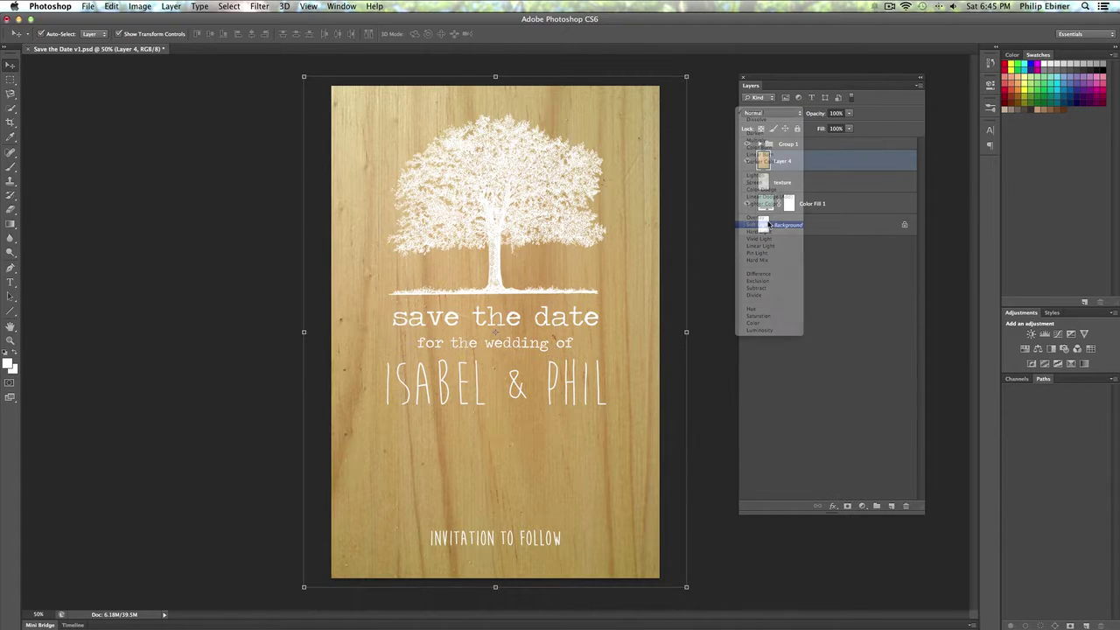
{"action": "left_click", "coordinate": [804, 336]}
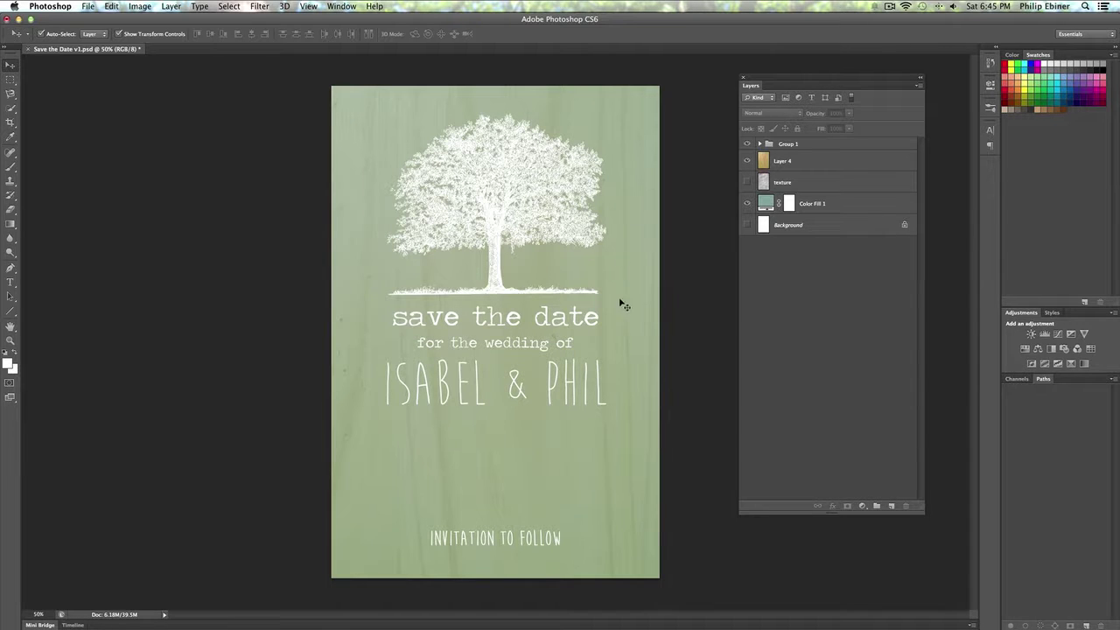
- Desaturate the wood layer so its grain tints the card without adding its own color
{"action": "left_click", "coordinate": [803, 161]}
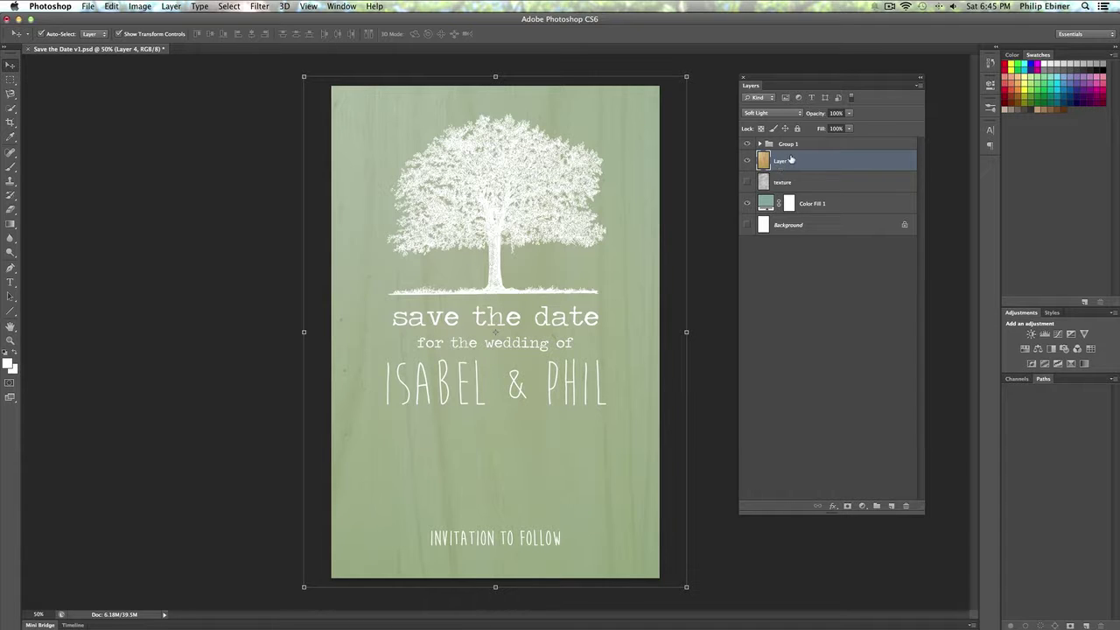
{"action": "left_click", "coordinate": [140, 6]}
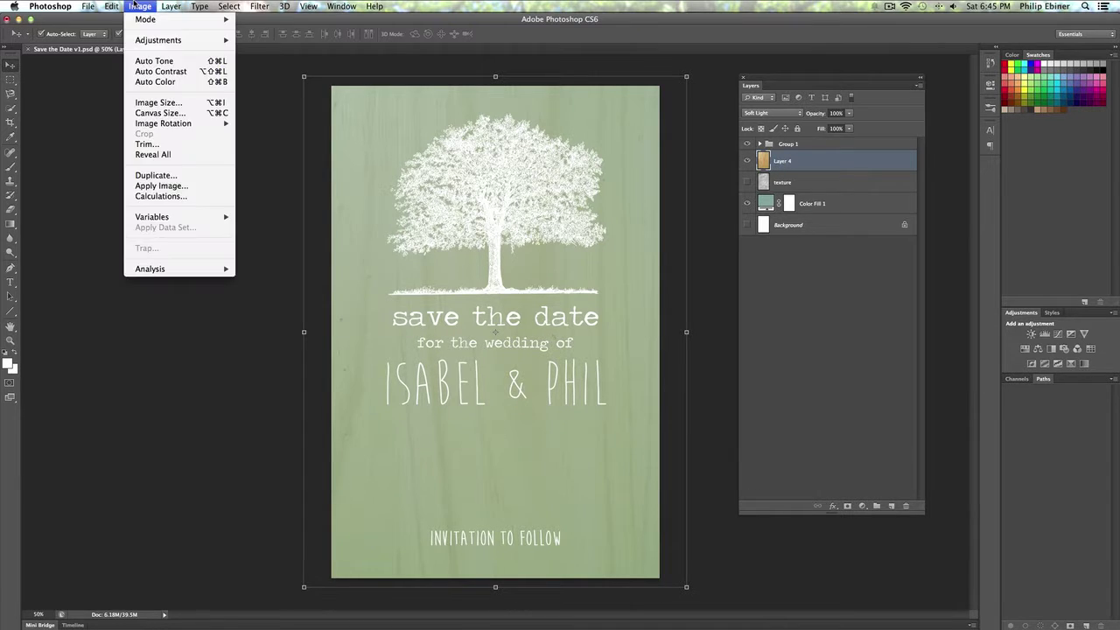
{"action": "mouse_move", "coordinate": [157, 41]}
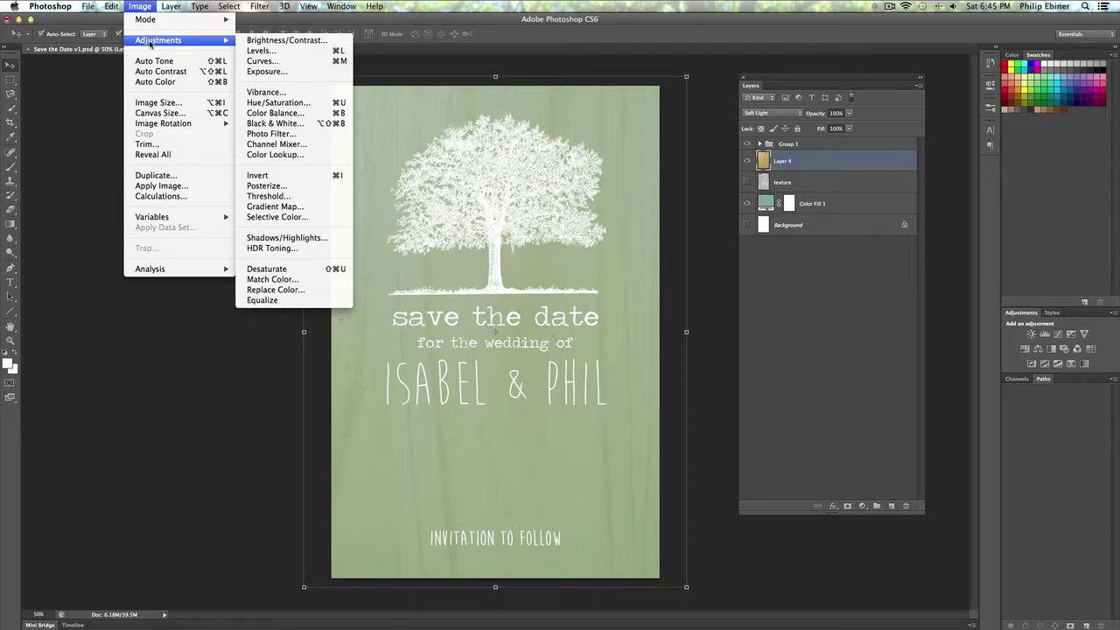
{"action": "left_click", "coordinate": [266, 269]}
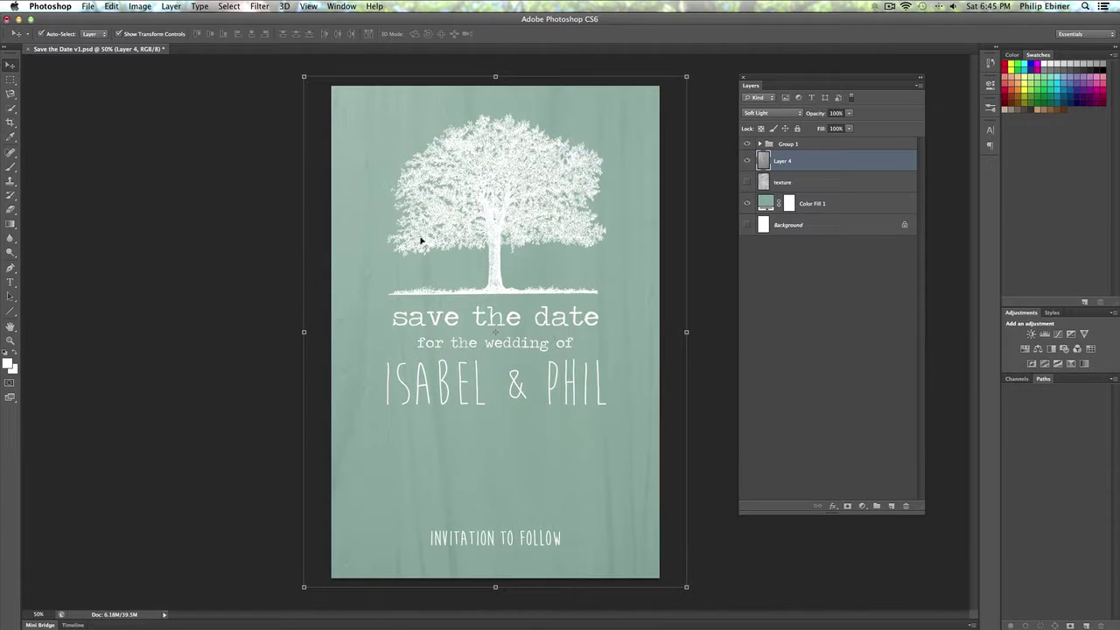
{"action": "left_click", "coordinate": [794, 265]}
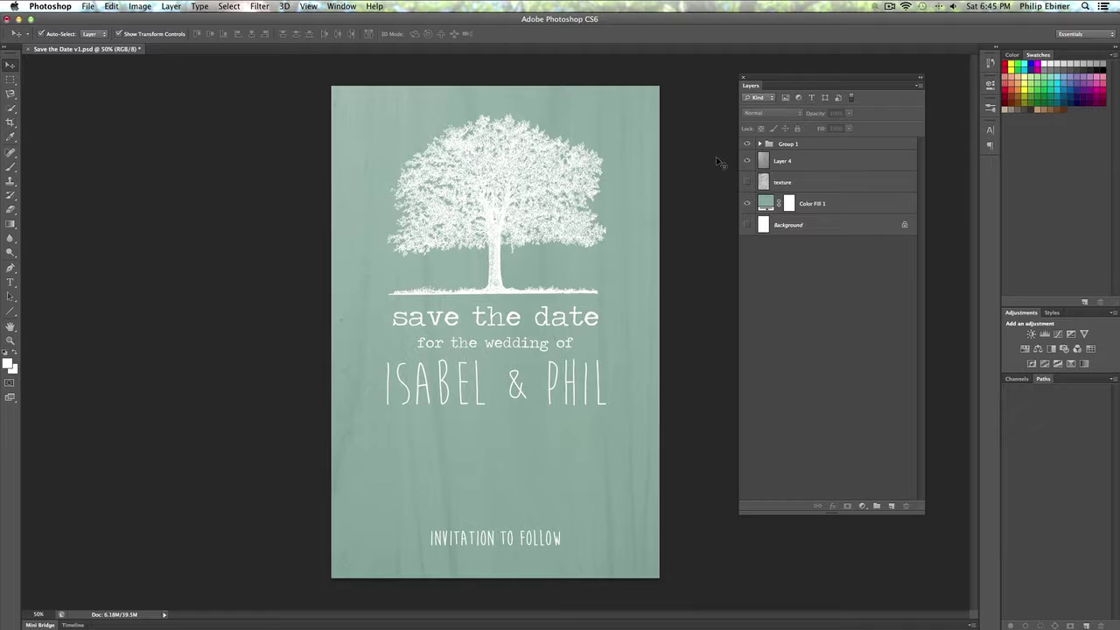
- Toggle the wood layer's visibility several times to compare the card with and without the grain
{"action": "left_click", "coordinate": [748, 161]}
{"action": "left_click", "coordinate": [748, 162]}
{"action": "left_click", "coordinate": [748, 162]}
{"action": "left_click", "coordinate": [749, 161]}
{"action": "left_click", "coordinate": [748, 161]}
{"action": "left_click", "coordinate": [749, 161]}
- Cycle the wood layer backward through the blend modes to compare their effects on the card, stepping as far as Linear Burn
{"action": "left_click", "coordinate": [798, 163]}
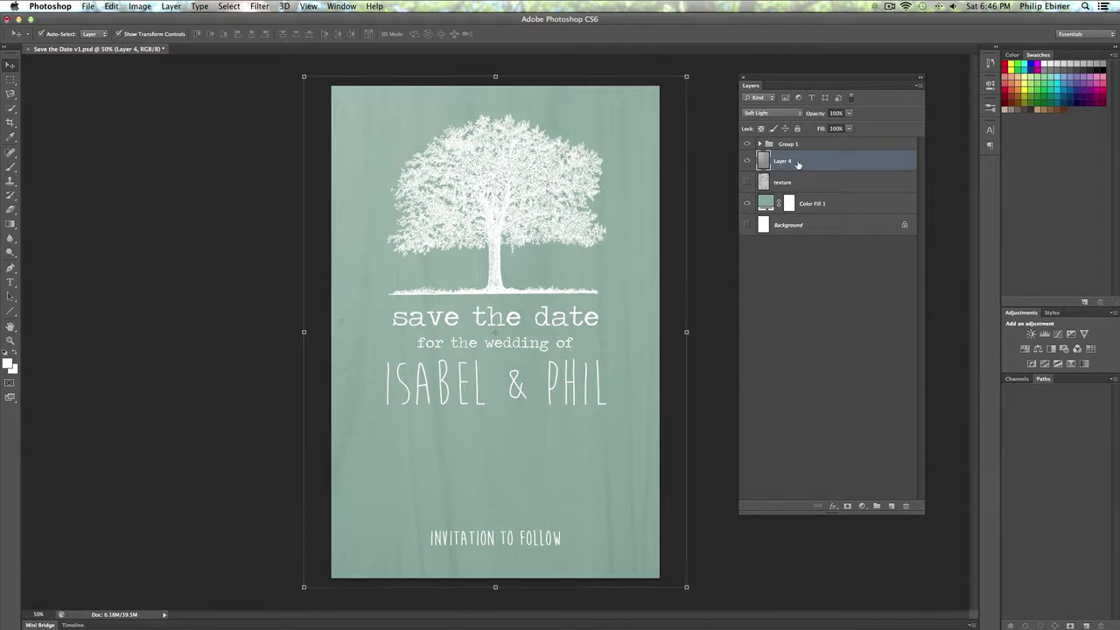
{"action": "left_click", "coordinate": [765, 111]}
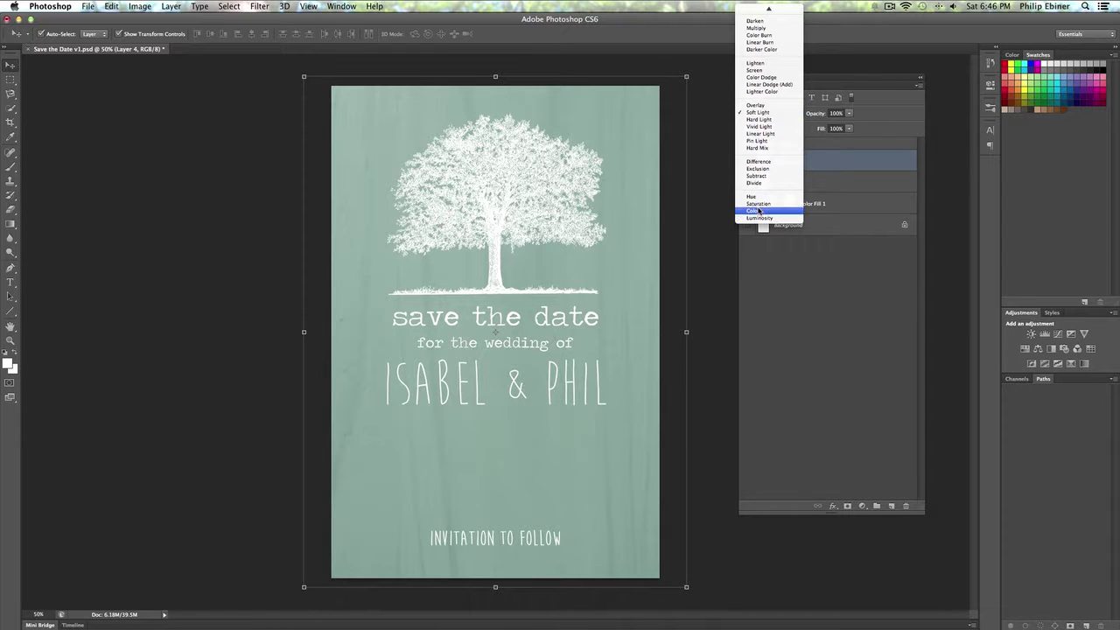
{"action": "left_click", "coordinate": [824, 159]}
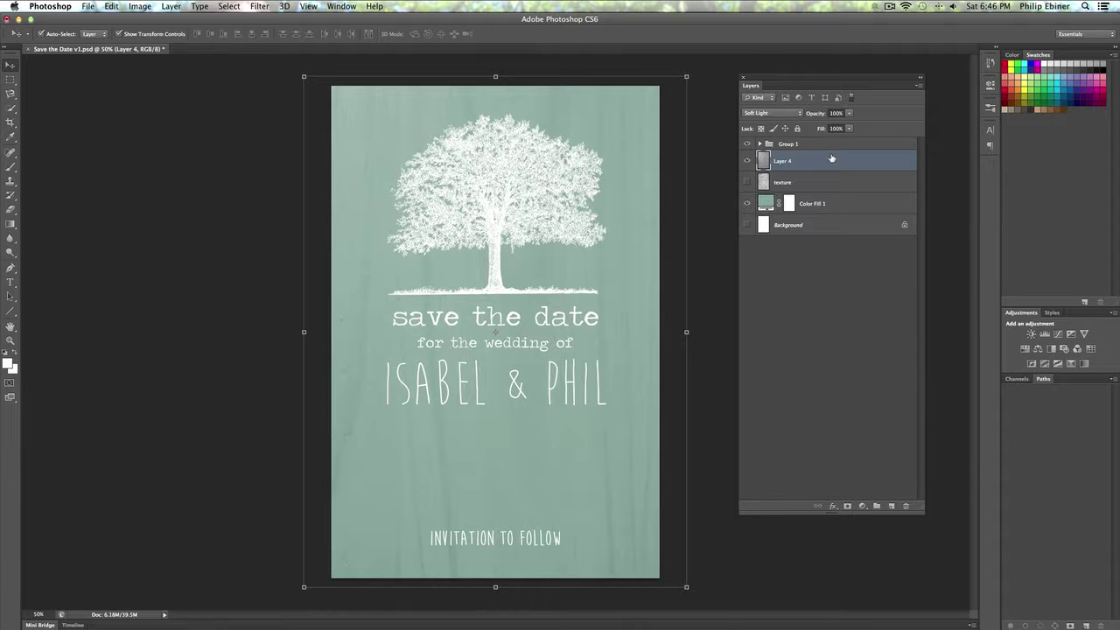
{"action": "key", "text": "shift+plus"}
{"action": "key", "text": "shift+minus"}
{"action": "key", "text": "shift+minus"}
{"action": "key", "text": "shift+minus"}
{"action": "key", "text": "shift+minus"}
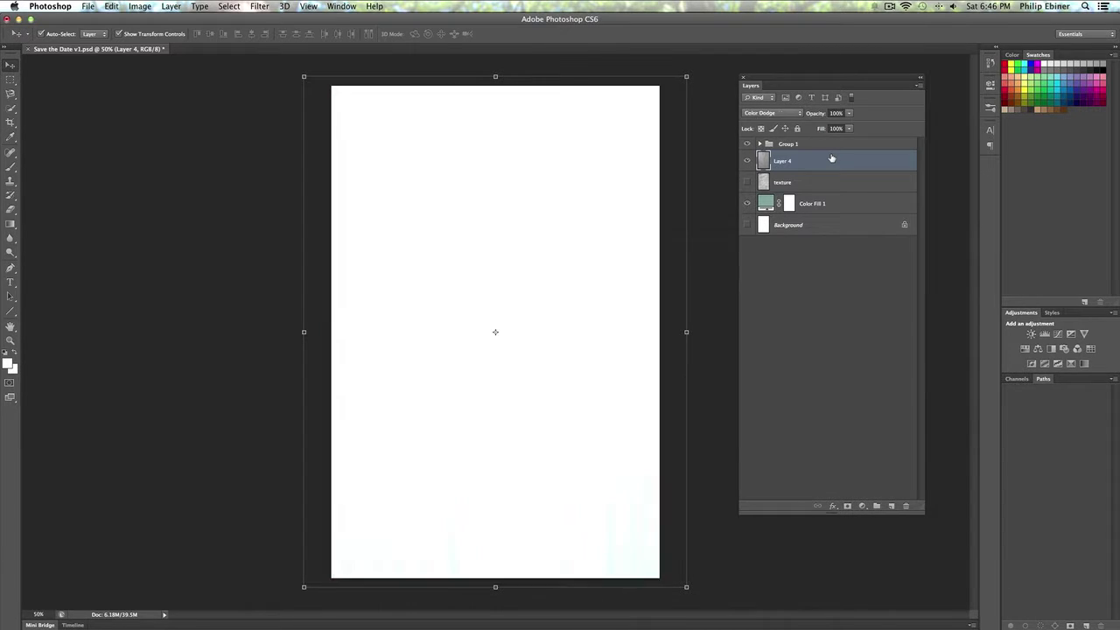
{"action": "key", "text": "shift+minus"}
{"action": "key", "text": "shift+minus"}
{"action": "key", "text": "shift+minus"}
{"action": "key", "text": "shift+minus"}
{"action": "key", "text": "shift+minus"}
{"action": "key", "text": "shift+minus"}
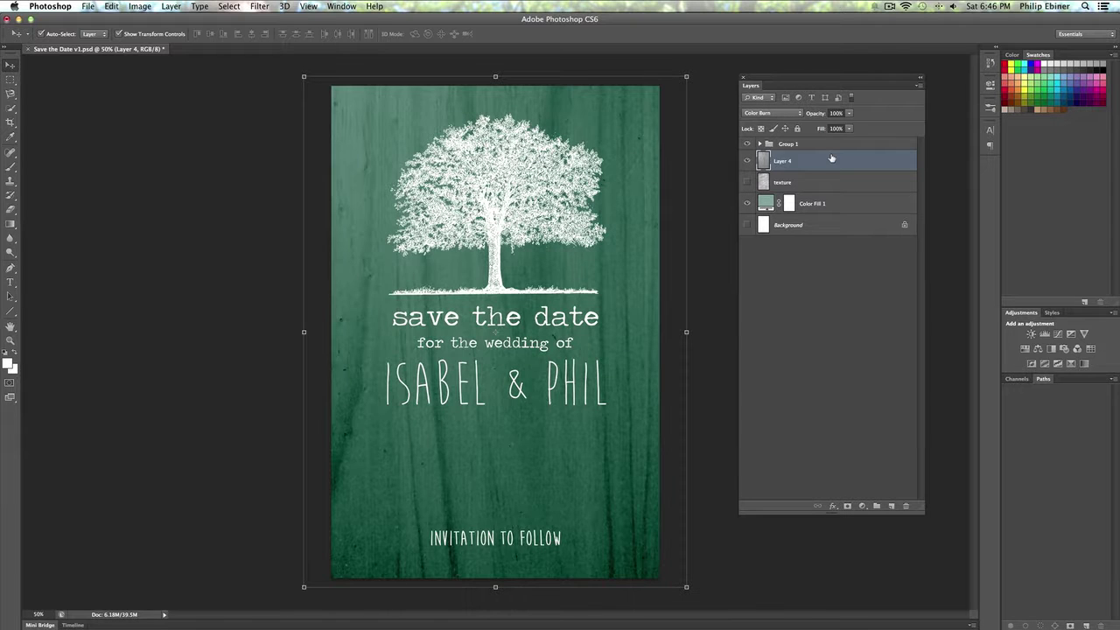
{"action": "key", "text": "shift+minus"}
{"action": "key", "text": "shift+plus"}
{"action": "key", "text": "shift+minus"}
{"action": "key", "text": "shift+minus"}
{"action": "key", "text": "shift+minus"}
{"action": "key", "text": "shift+minus"}
{"action": "key", "text": "shift+minus"}
{"action": "key", "text": "shift+minus"}
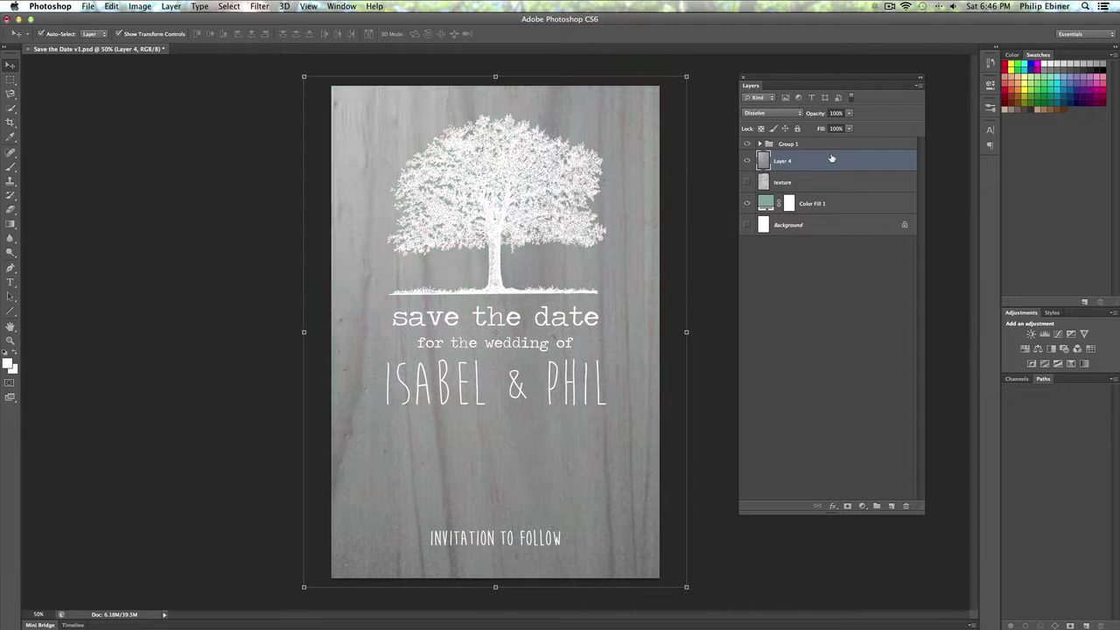
{"action": "key", "text": "shift+minus"}
{"action": "key", "text": "shift+minus"}
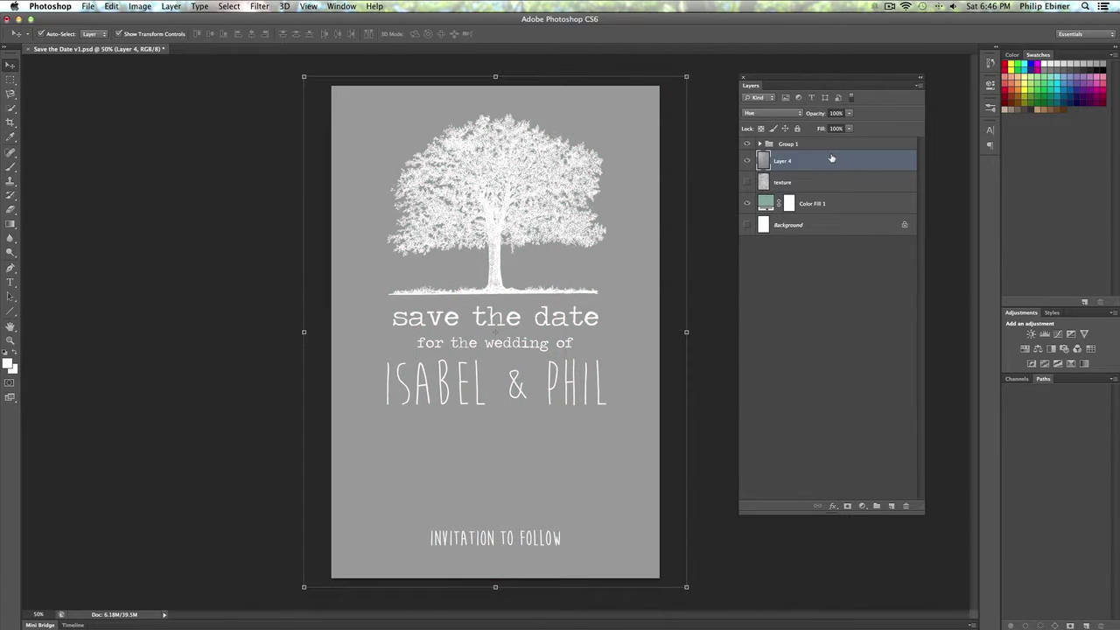
{"action": "key", "text": "shift+minus"}
{"action": "key", "text": "shift+minus"}
{"action": "key", "text": "shift+minus"}
{"action": "key", "text": "shift+minus"}
{"action": "key", "text": "shift+minus"}
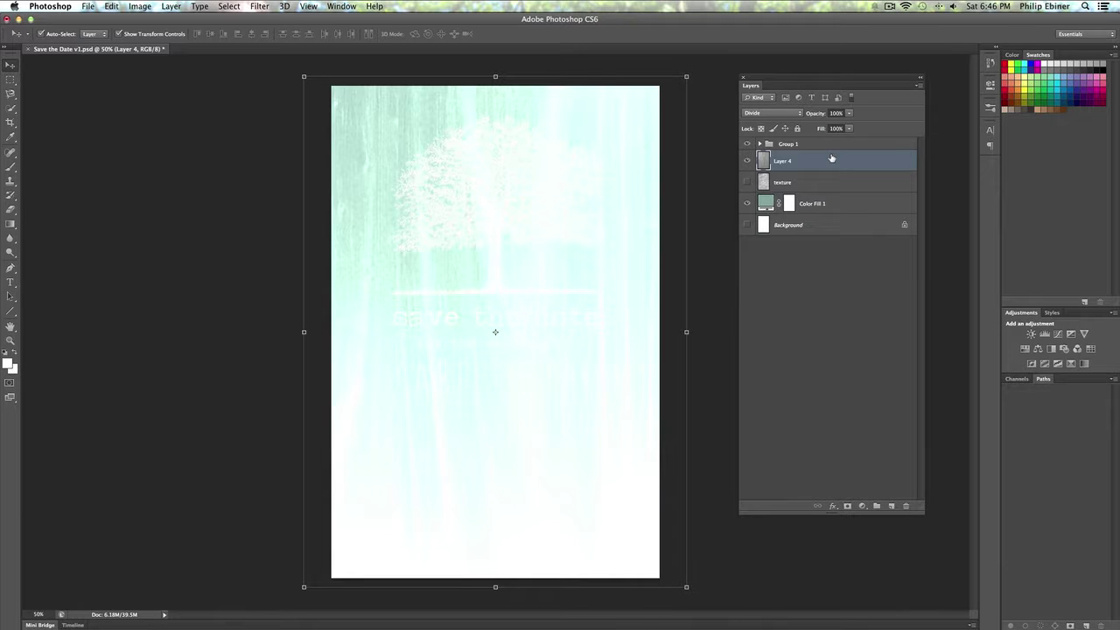
{"action": "key", "text": "shift+minus"}
{"action": "key", "text": "shift+minus"}
{"action": "key", "text": "shift+minus"}
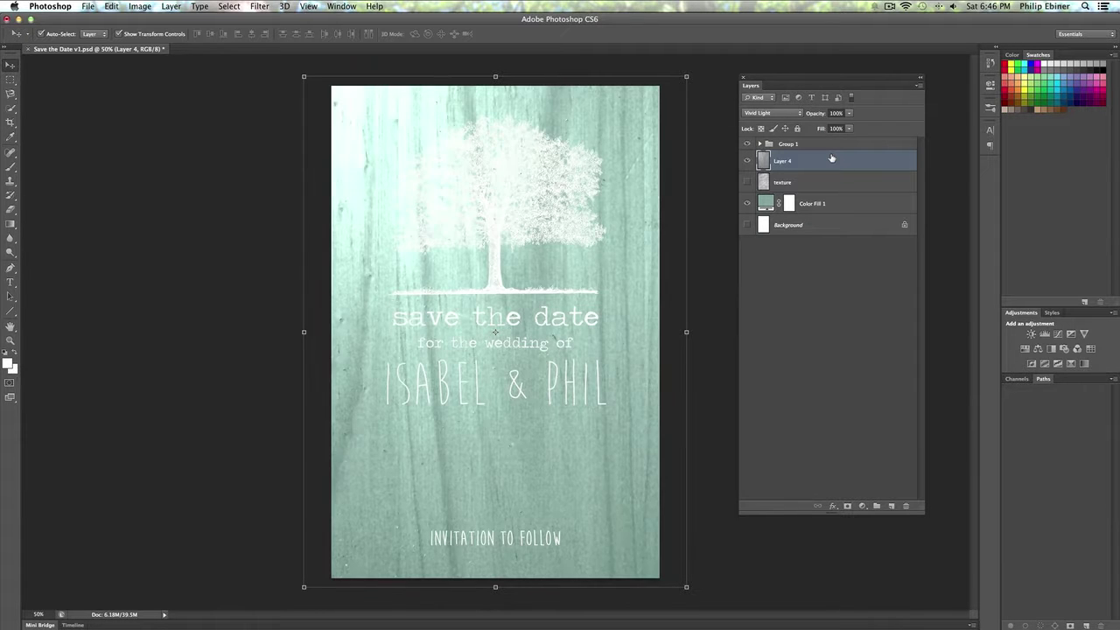
{"action": "key", "text": "shift+minus"}
{"action": "key", "text": "shift+minus"}
{"action": "key", "text": "shift+minus"}
{"action": "key", "text": "shift+minus"}
{"action": "key", "text": "shift+minus"}
{"action": "key", "text": "shift+minus"}
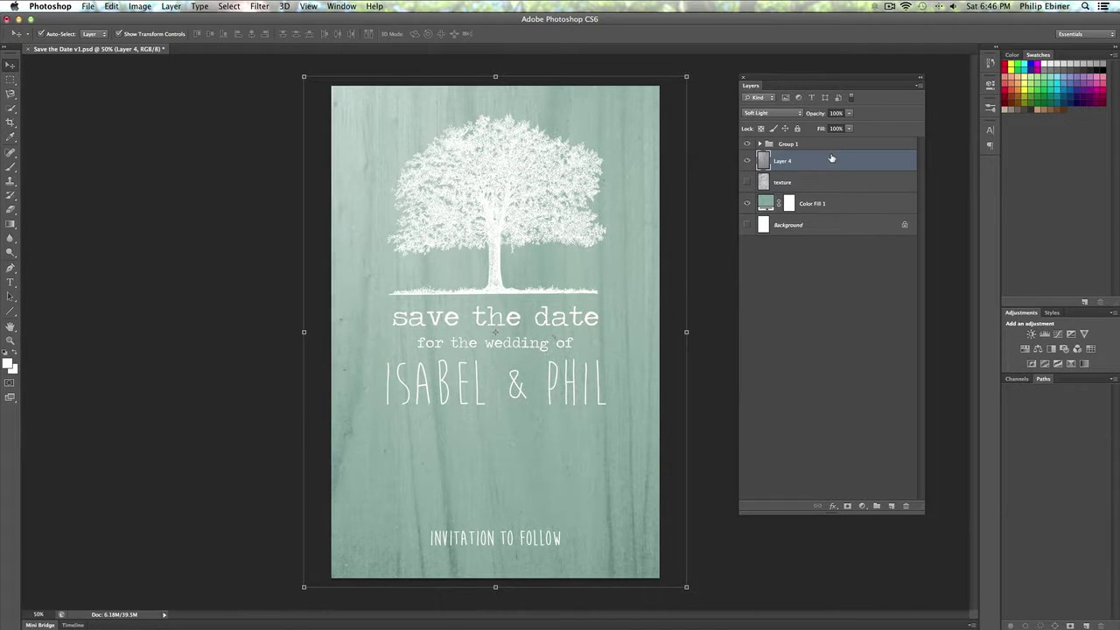
{"action": "key", "text": "shift+minus"}
{"action": "key", "text": "shift+minus"}
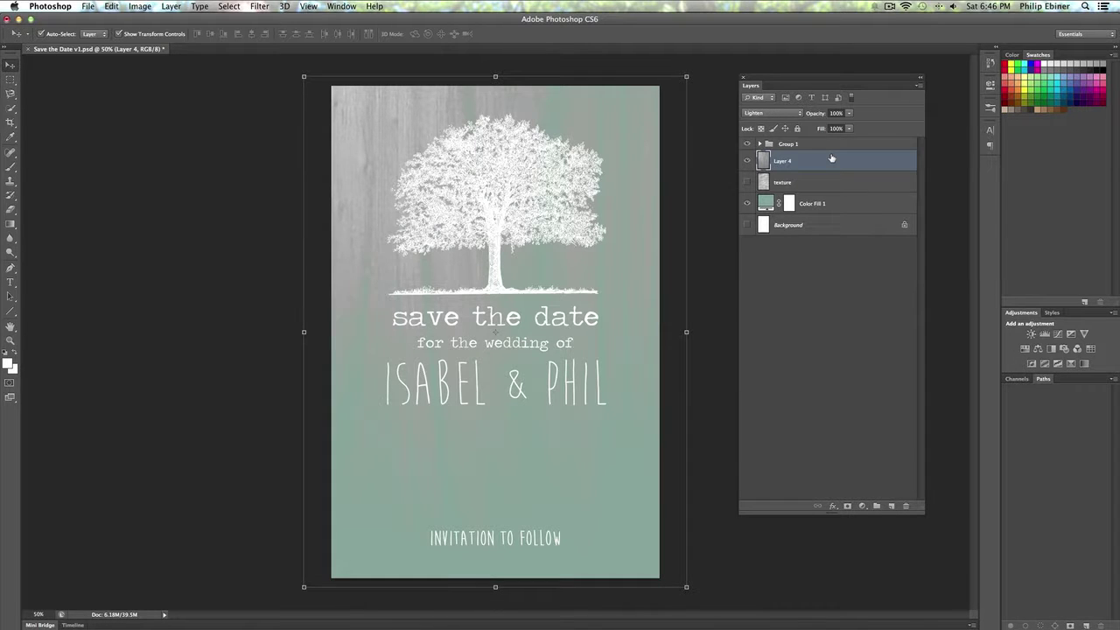
{"action": "key", "text": "shift+minus"}
{"action": "key", "text": "shift+minus"}
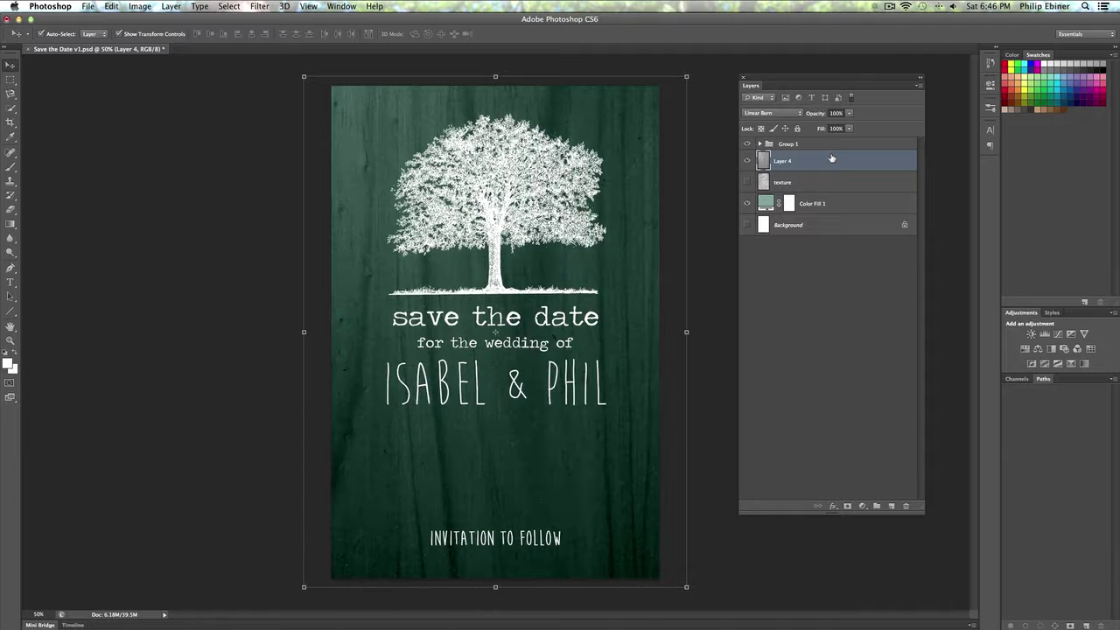